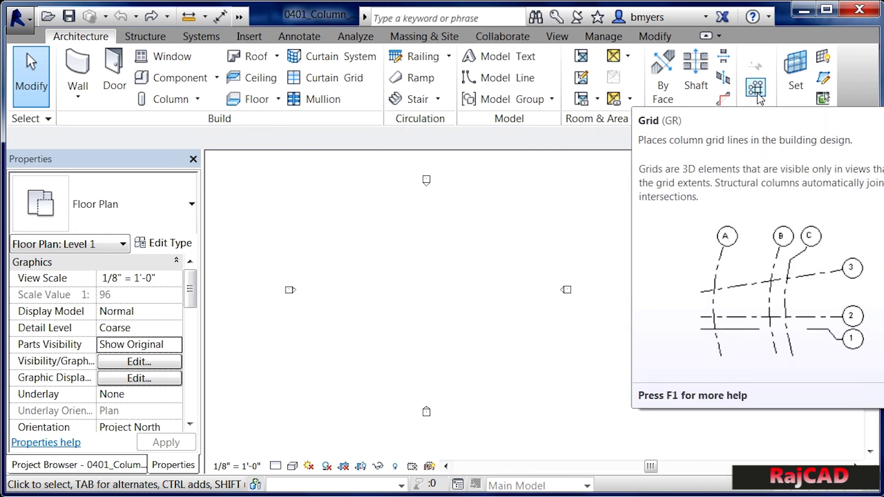
Draw the first vertical grid line upward between the elevation markers in the Level 1 plan
{"action": "left_click", "coordinate": [756, 90]}
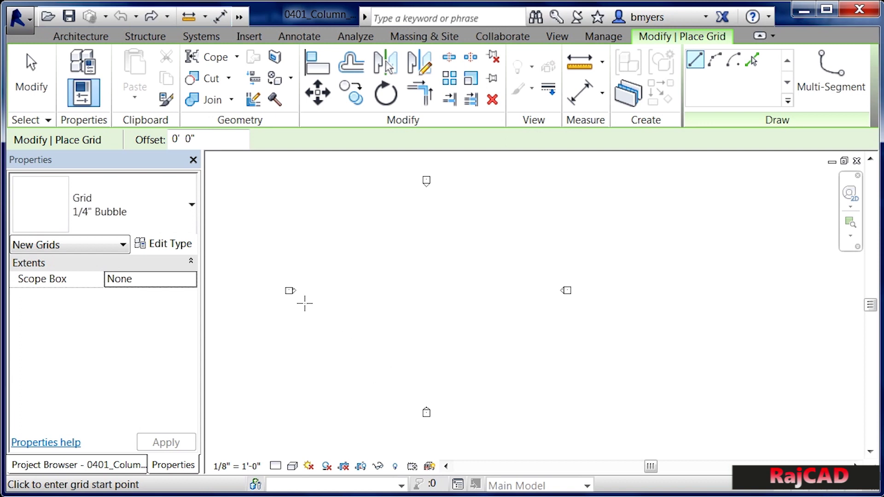
{"action": "left_click", "coordinate": [340, 377]}
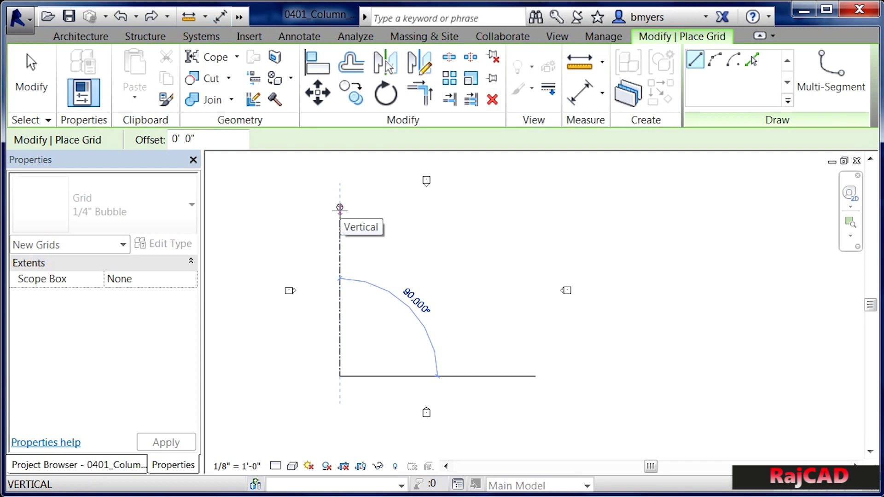
{"action": "left_click", "coordinate": [339, 208]}
{"action": "scroll", "coordinate": [341, 207], "scroll_direction": "up", "scroll_amount": 4}
{"action": "scroll", "coordinate": [350, 206], "scroll_direction": "up", "scroll_amount": 3}
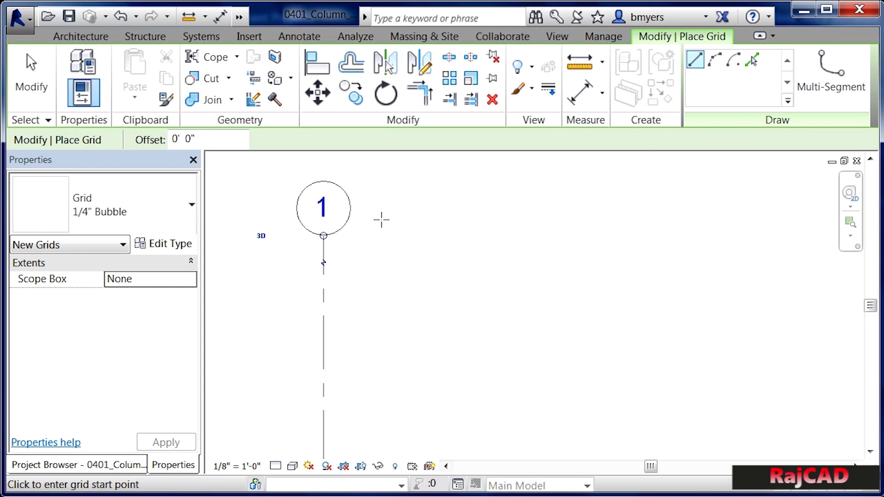
Draw two more vertical grid lines beside the first, spaced about 19'-0" and 20'-0" apart, with their ends aligned to it
{"action": "scroll", "coordinate": [361, 193], "scroll_direction": "down", "scroll_amount": 5}
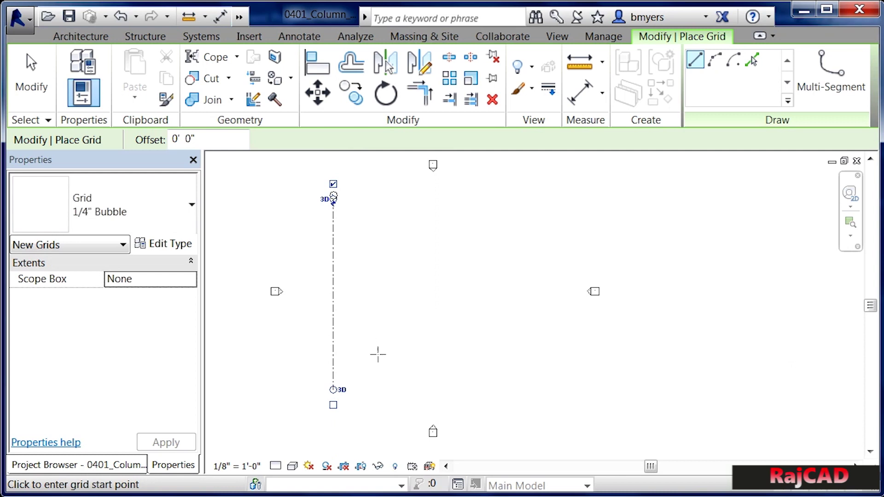
{"action": "scroll", "coordinate": [363, 389], "scroll_direction": "up", "scroll_amount": 2}
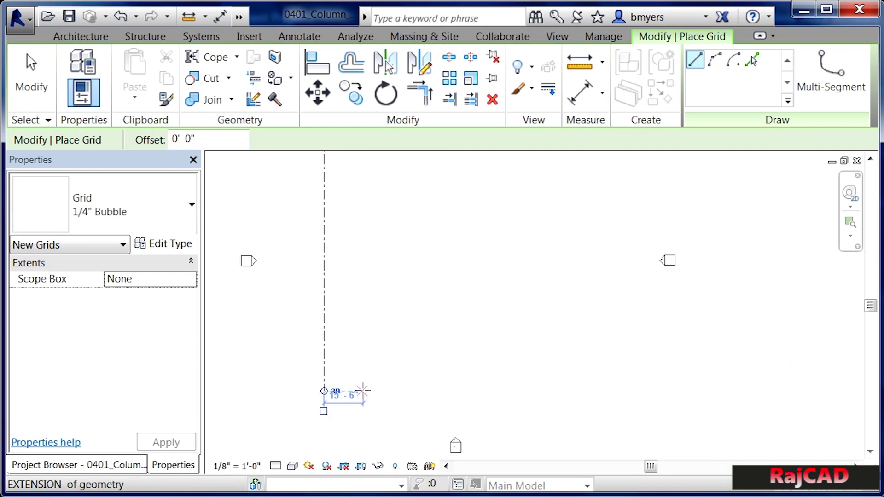
{"action": "scroll", "coordinate": [363, 390], "scroll_direction": "down", "scroll_amount": 1}
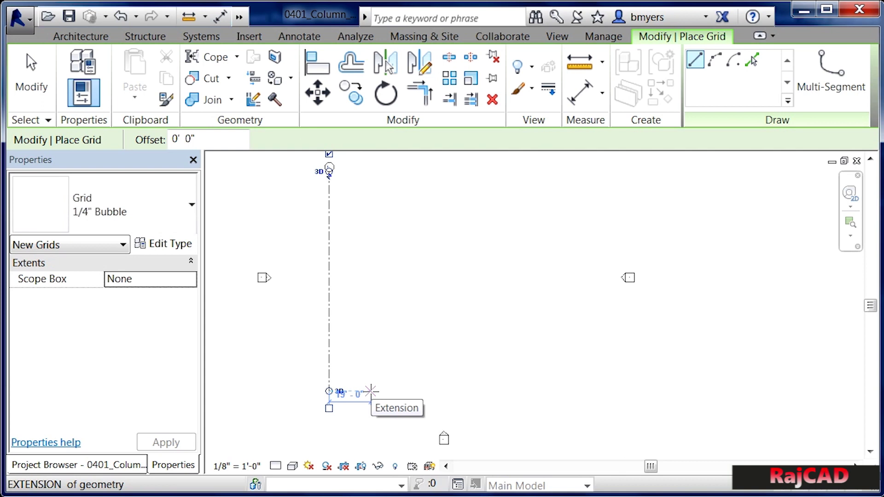
{"action": "left_click", "coordinate": [371, 391]}
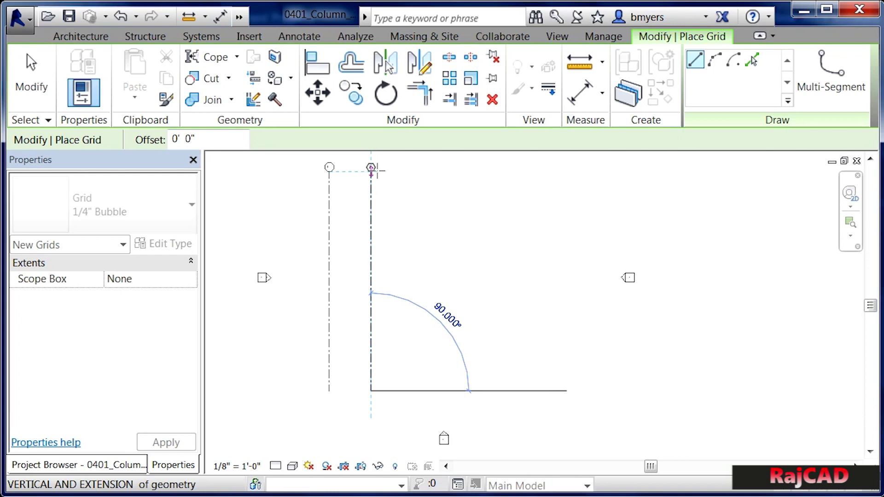
{"action": "left_click", "coordinate": [372, 169]}
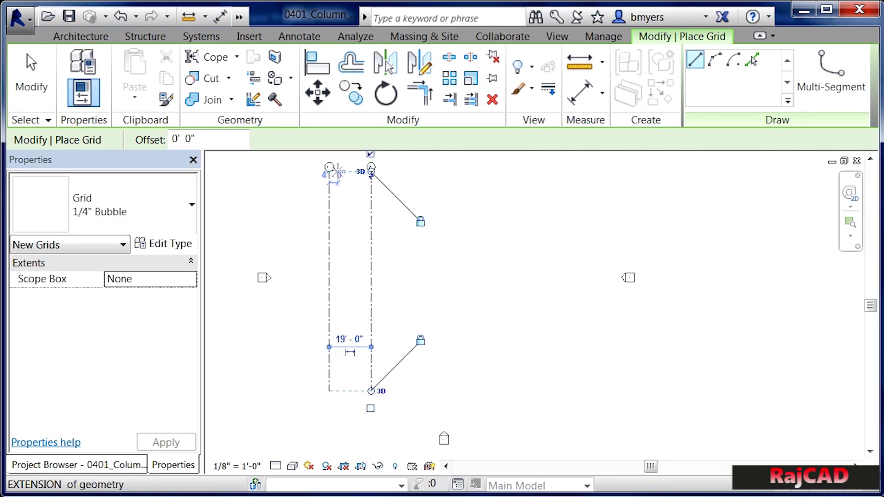
{"action": "scroll", "coordinate": [341, 168], "scroll_direction": "up", "scroll_amount": 3}
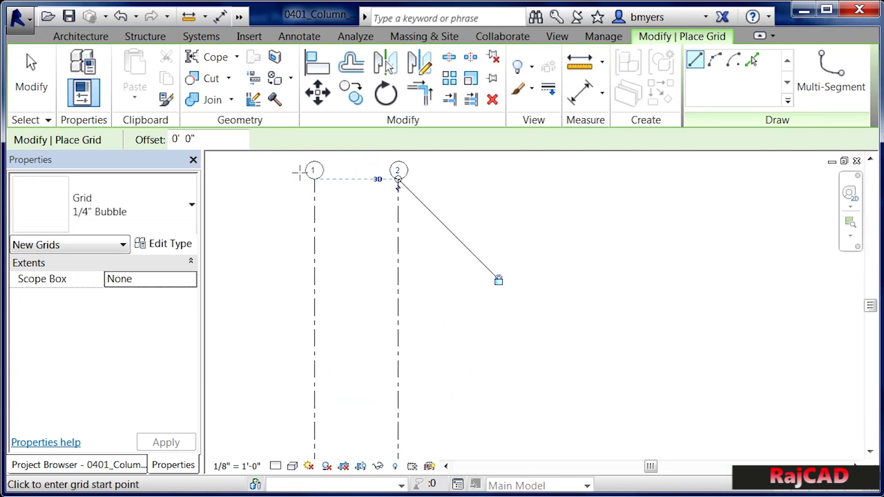
{"action": "scroll", "coordinate": [353, 175], "scroll_direction": "down", "scroll_amount": 3}
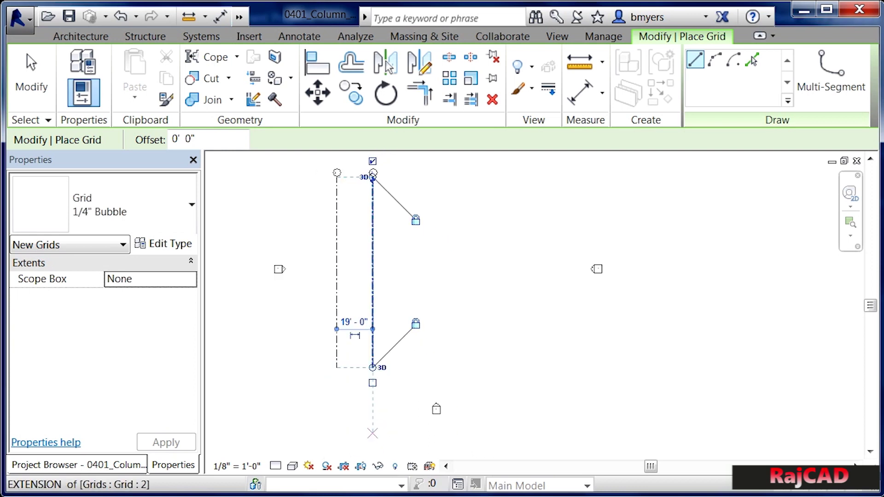
{"action": "left_click", "coordinate": [411, 367]}
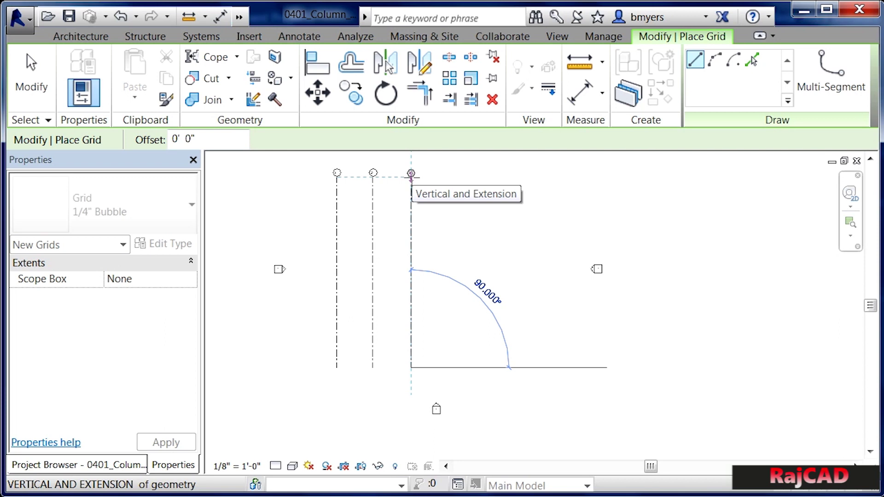
{"action": "left_click", "coordinate": [411, 173]}
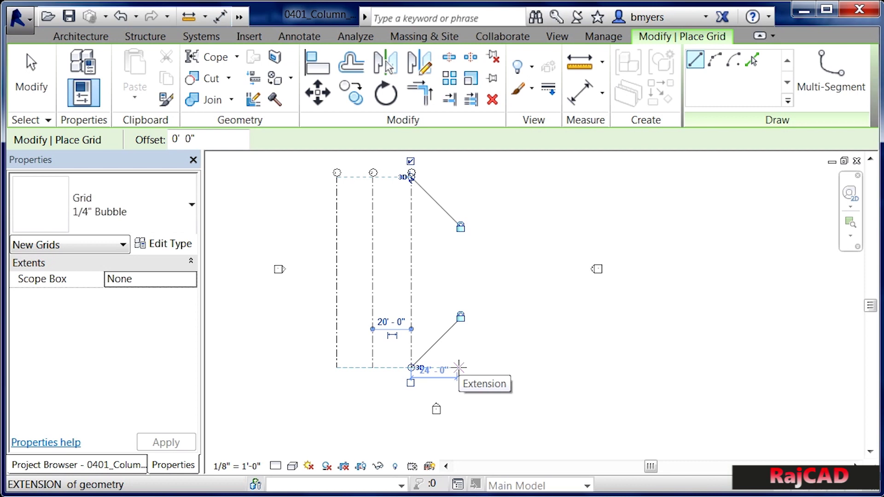
Draw a fourth vertical grid line 20 feet beyond grid 3, aligning both ends with the existing lines
{"action": "scroll", "coordinate": [460, 368], "scroll_direction": "up", "scroll_amount": 2}
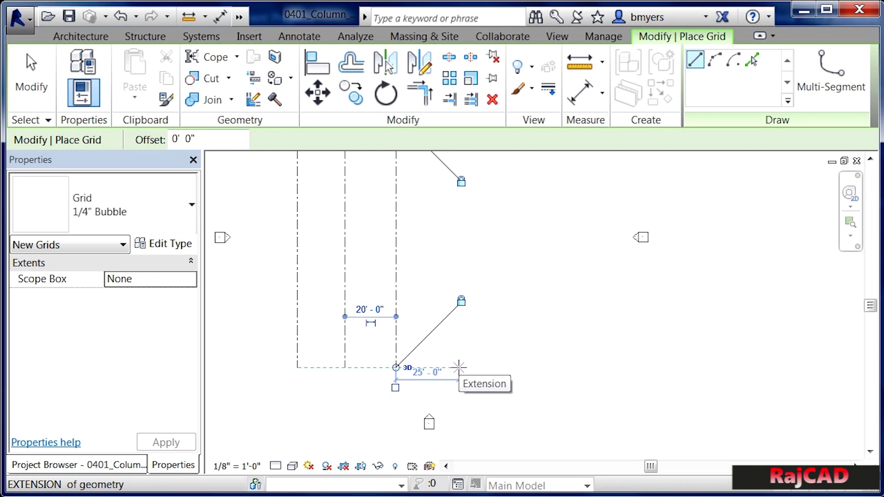
{"action": "type", "text": "20"}
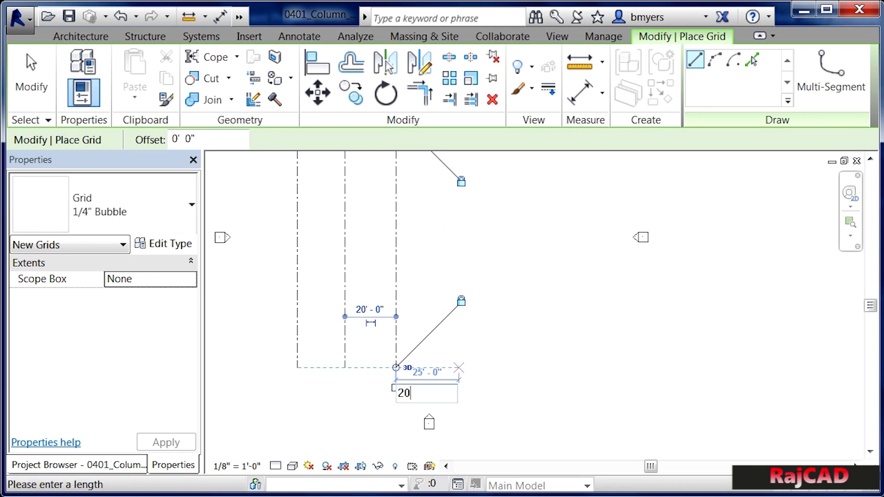
{"action": "key", "text": "Return"}
{"action": "left_click", "coordinate": [447, 367]}
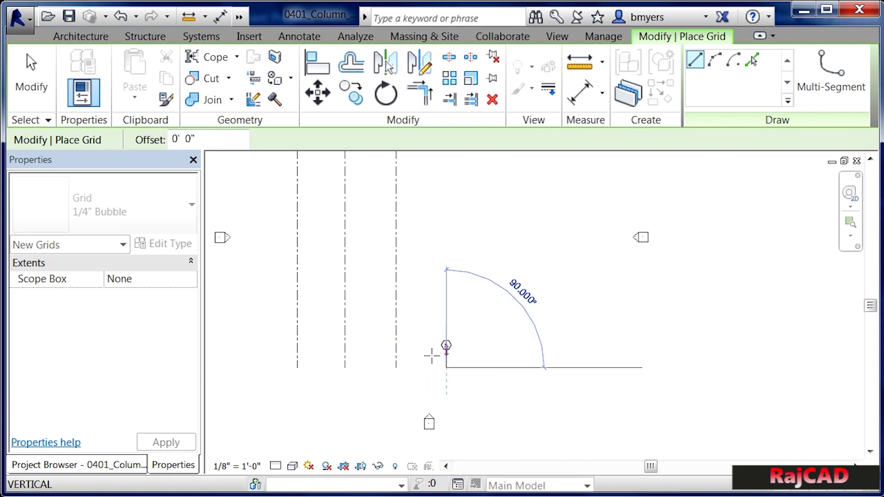
{"action": "scroll", "coordinate": [434, 454], "scroll_direction": "down", "scroll_amount": 1}
{"action": "scroll", "coordinate": [434, 455], "scroll_direction": "down", "scroll_amount": 2}
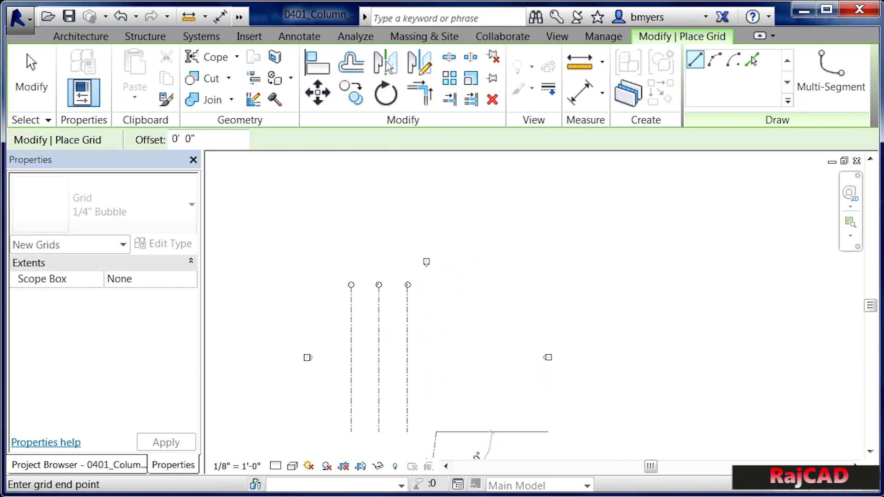
{"action": "left_click", "coordinate": [436, 286]}
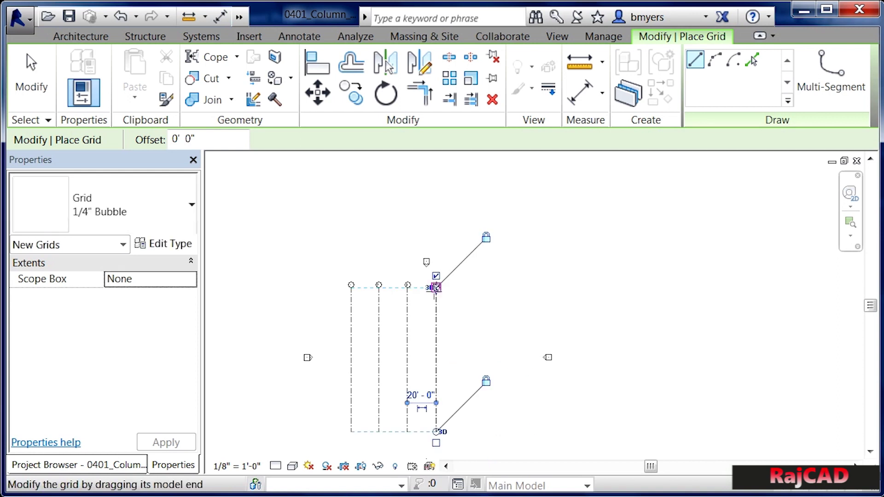
Draw a fifth vertical grid line about 24'-0" beyond grid 4, aligned with the ends of the others
{"action": "middle_click_drag", "start_coordinate": [454, 373], "coordinate": [472, 334]}
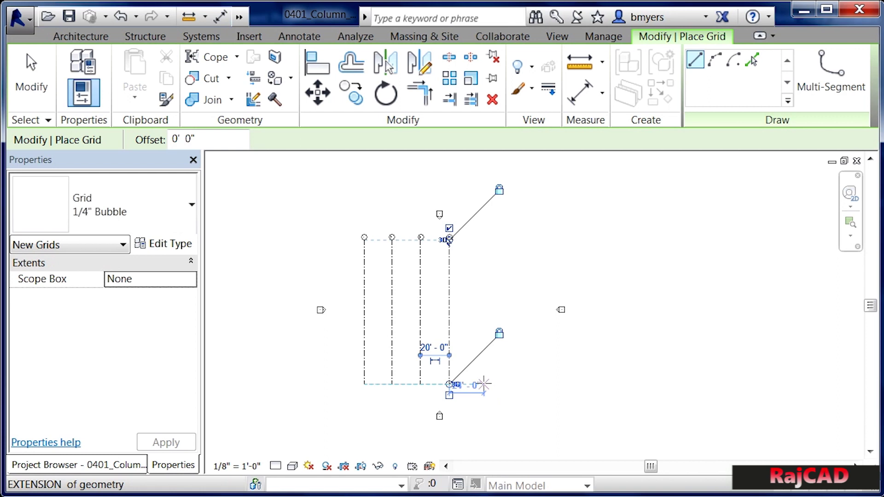
{"action": "left_click", "coordinate": [483, 383]}
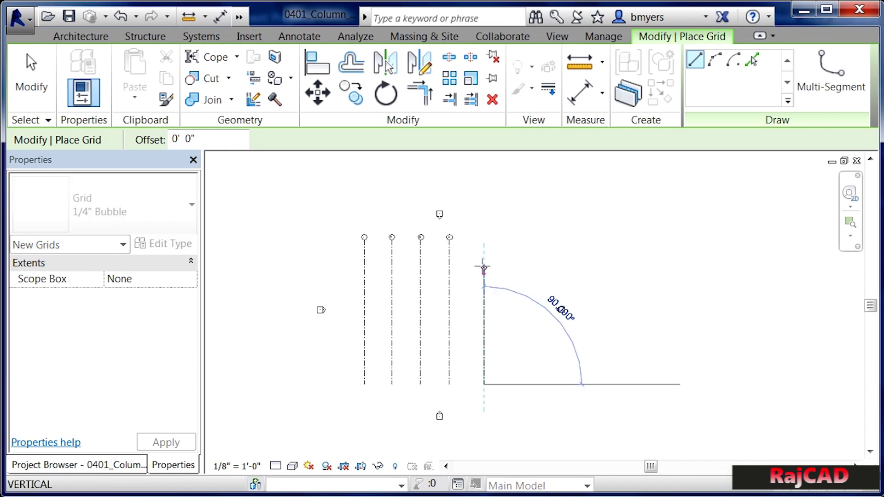
{"action": "left_click", "coordinate": [483, 243]}
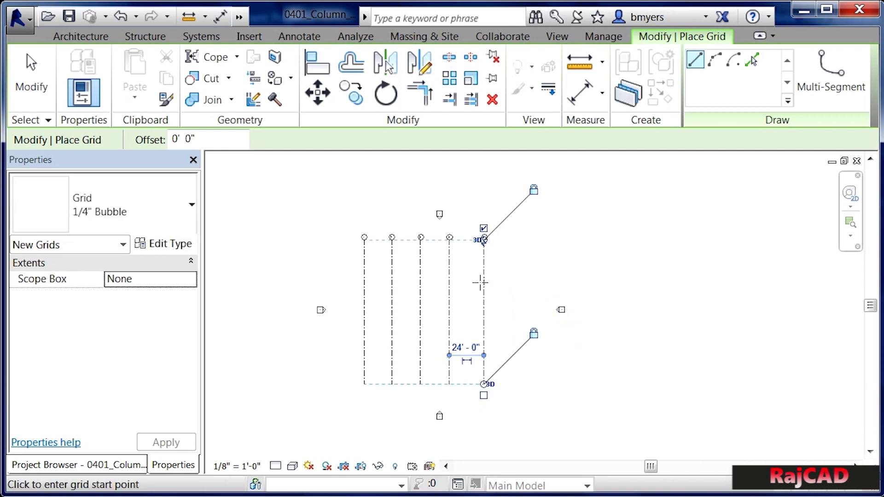
{"action": "scroll", "coordinate": [417, 216], "scroll_direction": "up", "scroll_amount": 3}
{"action": "scroll", "coordinate": [420, 230], "scroll_direction": "up", "scroll_amount": 1}
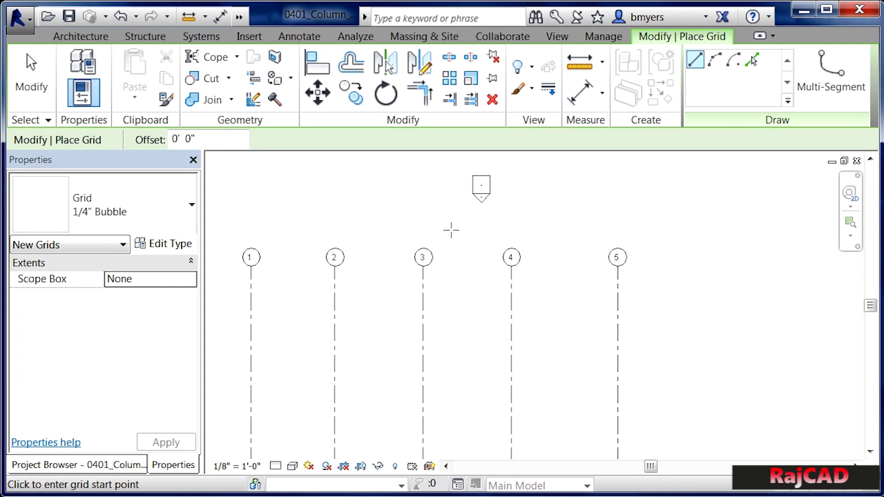
Draw a horizontal grid line just below the bubbles, from beyond grid 5 to beyond grid 1
{"action": "scroll", "coordinate": [451, 231], "scroll_direction": "down", "scroll_amount": 3}
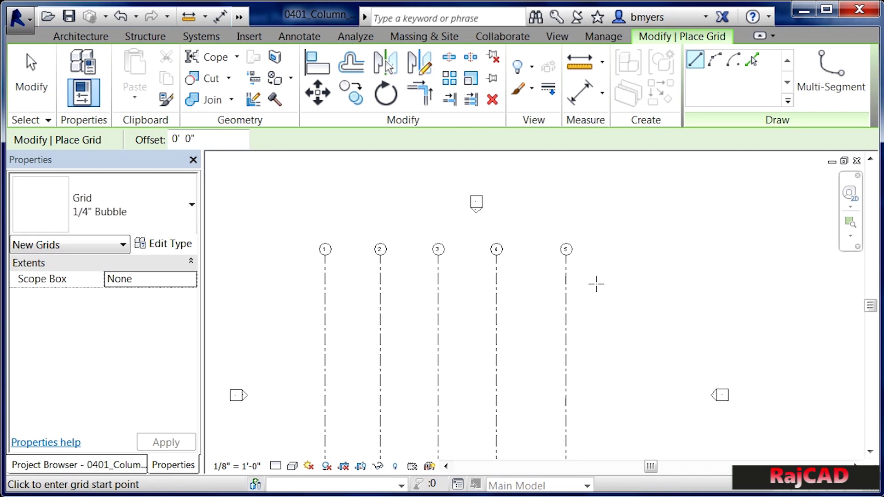
{"action": "left_click", "coordinate": [596, 283]}
{"action": "left_click", "coordinate": [302, 283]}
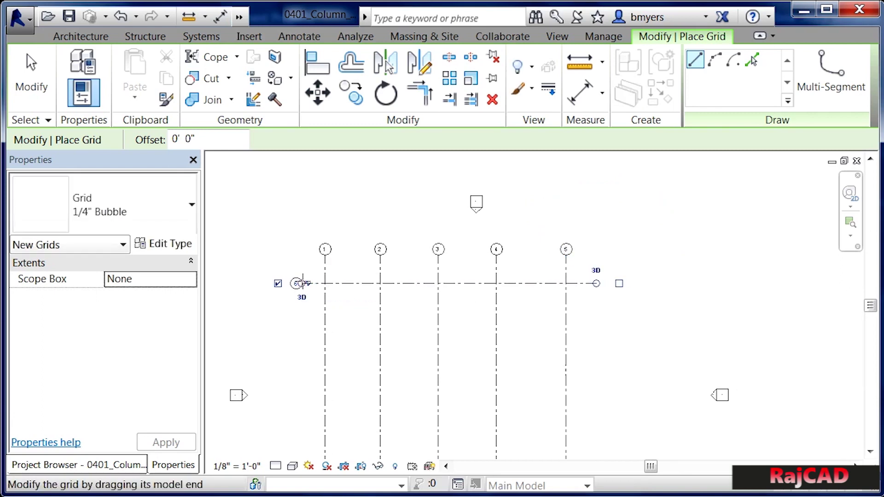
{"action": "scroll", "coordinate": [302, 283], "scroll_direction": "up", "scroll_amount": 4}
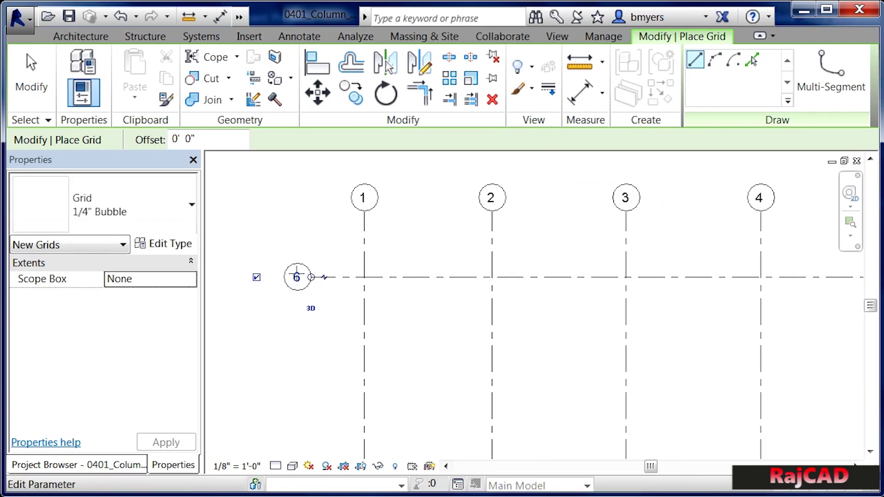
{"action": "key", "text": "Escape"}
{"action": "key", "text": "Escape"}
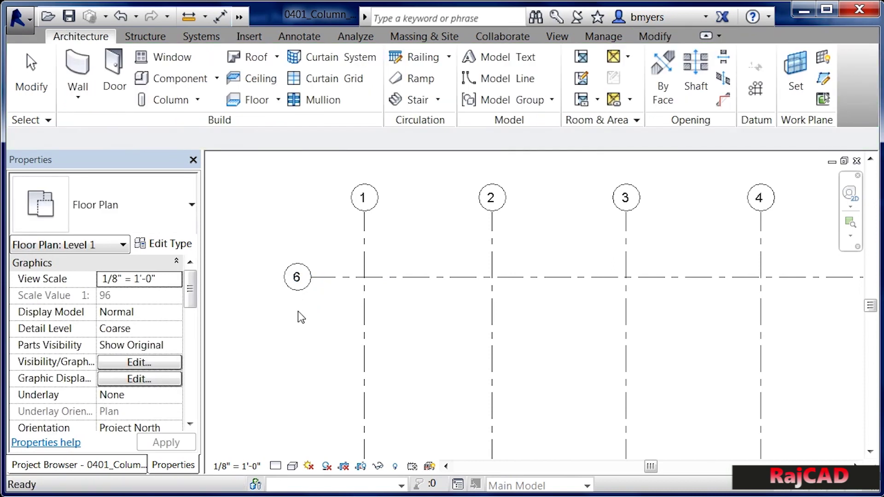
Rename the horizontal grid line as A
{"action": "left_click", "coordinate": [320, 277]}
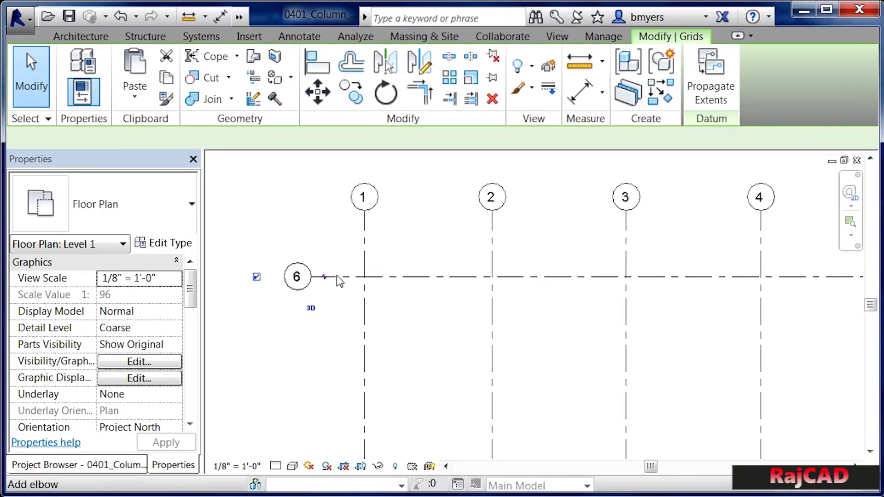
{"action": "left_click", "coordinate": [297, 277]}
{"action": "type", "text": "A"}
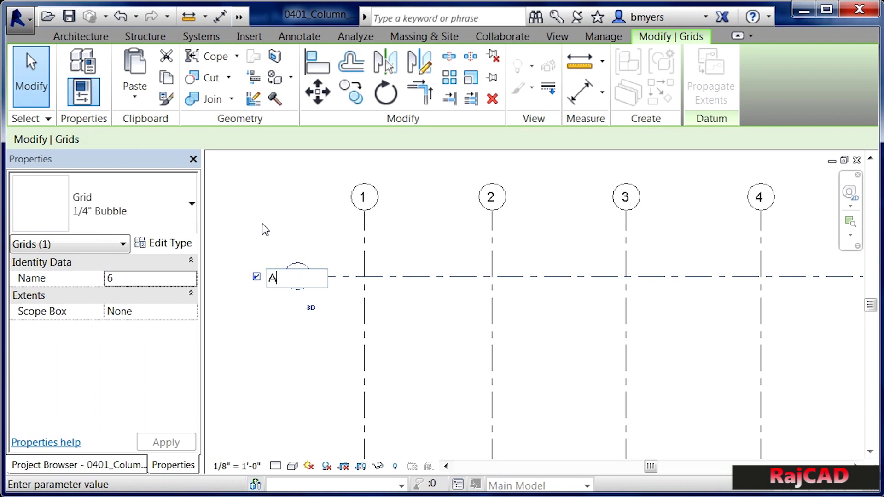
{"action": "key", "text": "Return"}
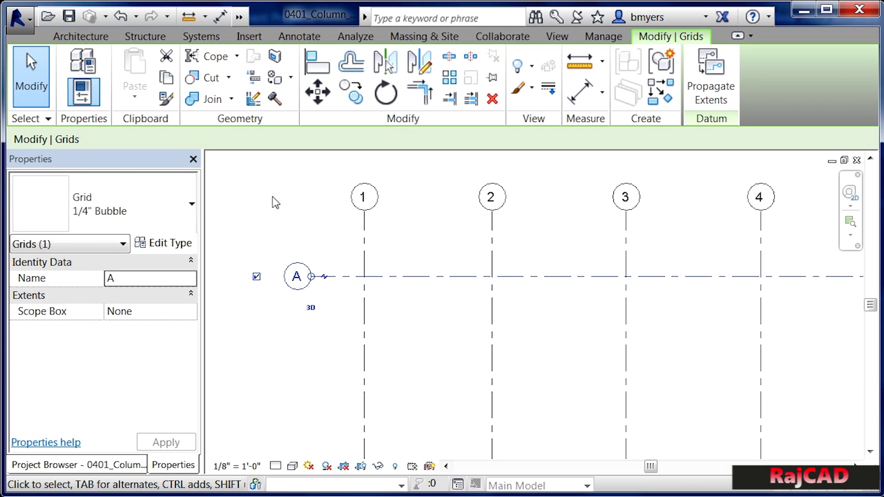
{"action": "key", "text": "Escape"}
Draw a second horizontal grid line about 19'-6" below grid A, aligned with its ends
{"action": "scroll", "coordinate": [275, 203], "scroll_direction": "down", "scroll_amount": 4}
{"action": "middle_click_drag", "start_coordinate": [286, 292], "coordinate": [293, 270]}
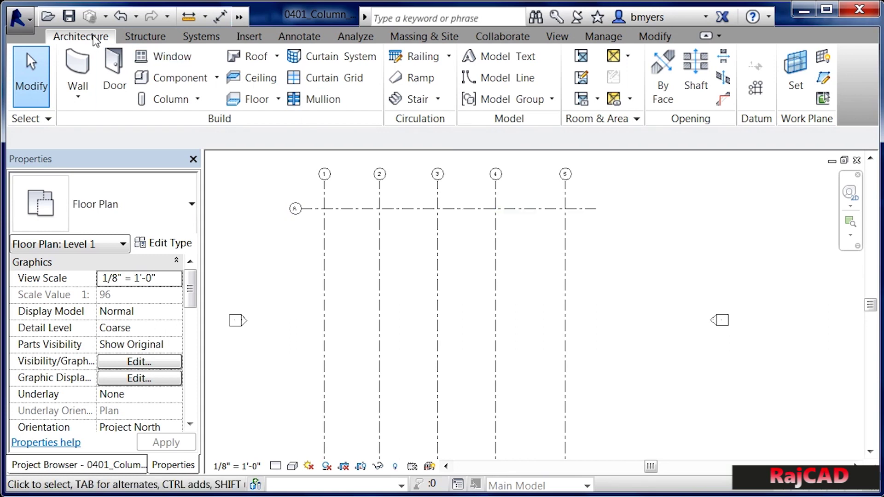
{"action": "left_click", "coordinate": [757, 94]}
{"action": "left_click", "coordinate": [597, 210]}
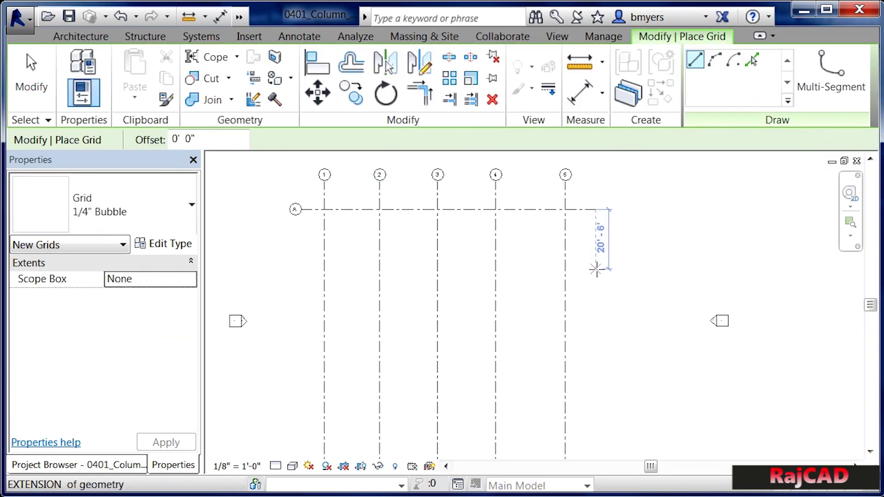
{"action": "left_click", "coordinate": [596, 265]}
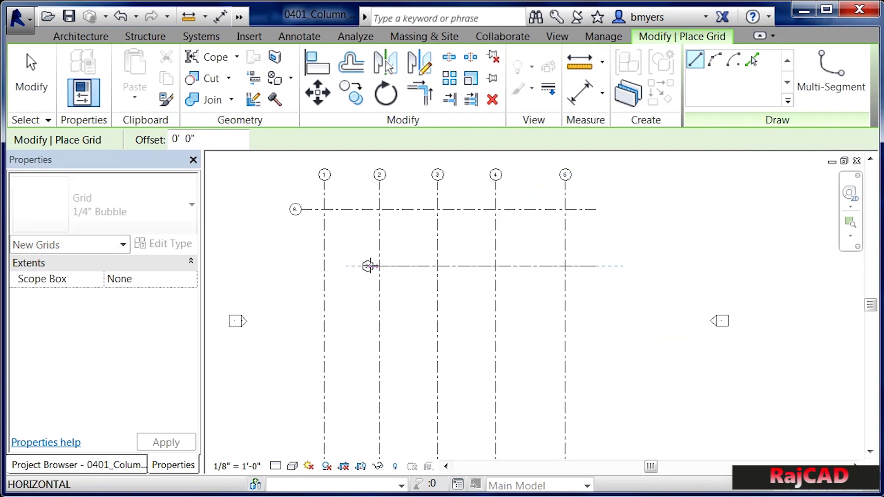
{"action": "left_click", "coordinate": [297, 263]}
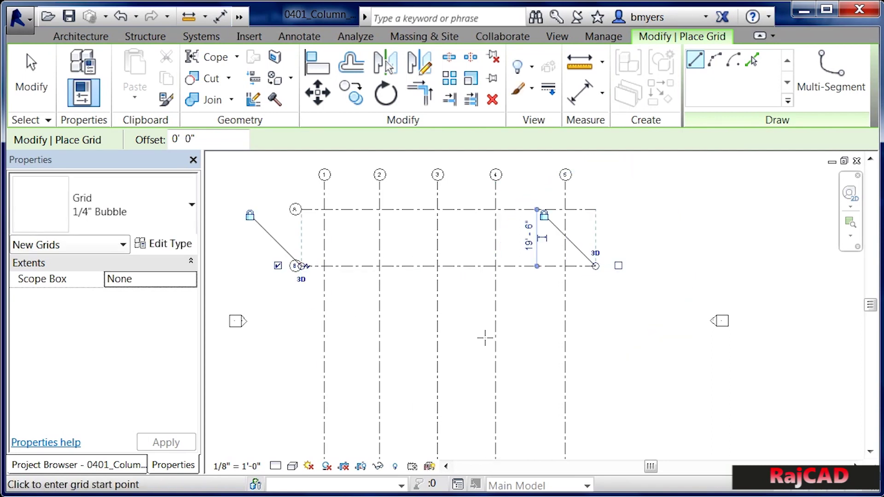
Draw a third horizontal grid line below grid B, aligned with its ends, and finish placing grids
{"action": "left_click", "coordinate": [594, 327]}
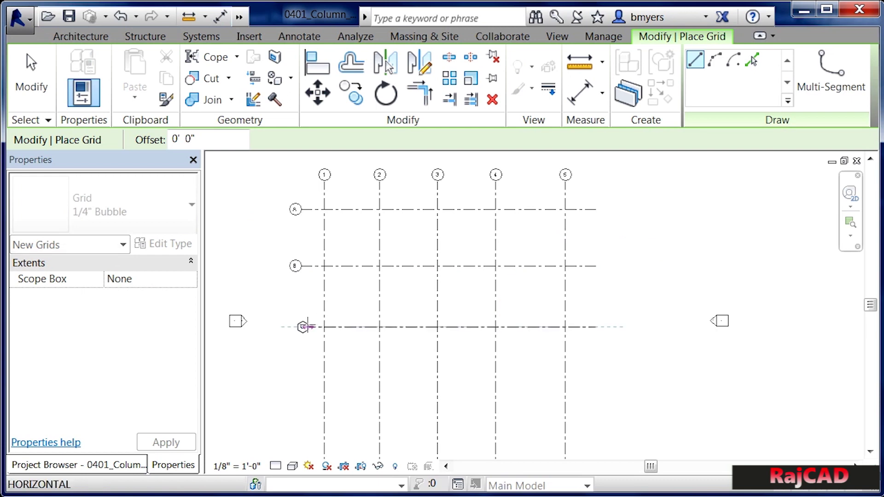
{"action": "left_click", "coordinate": [295, 326]}
{"action": "key", "text": "Escape"}
{"action": "key", "text": "Escape"}
{"action": "scroll", "coordinate": [354, 222], "scroll_direction": "down", "scroll_amount": 2}
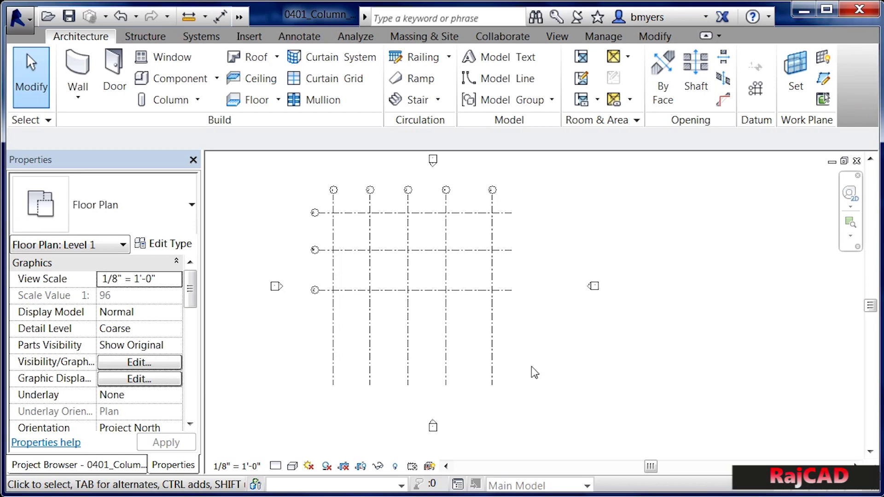
{"action": "scroll", "coordinate": [376, 184], "scroll_direction": "up", "scroll_amount": 4}
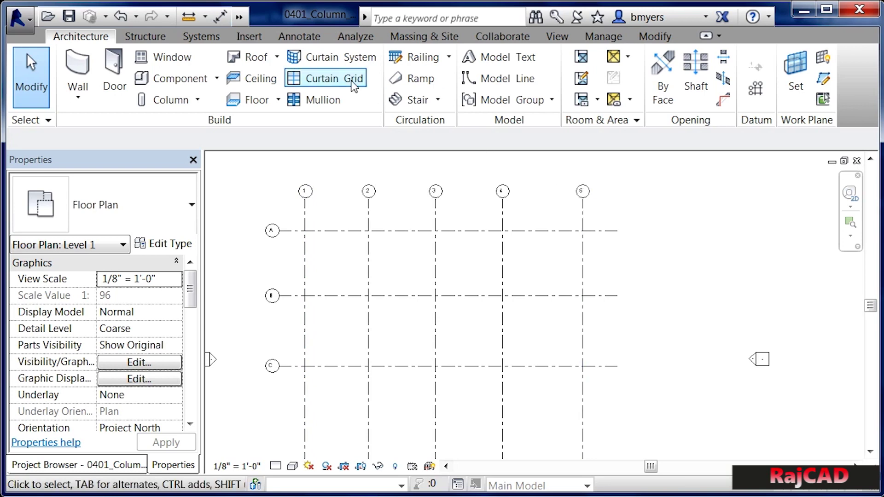
Place a continuous aligned dimension string across grids 1 to 5 just below their bubbles and make the spacings equal
{"action": "left_click", "coordinate": [300, 36]}
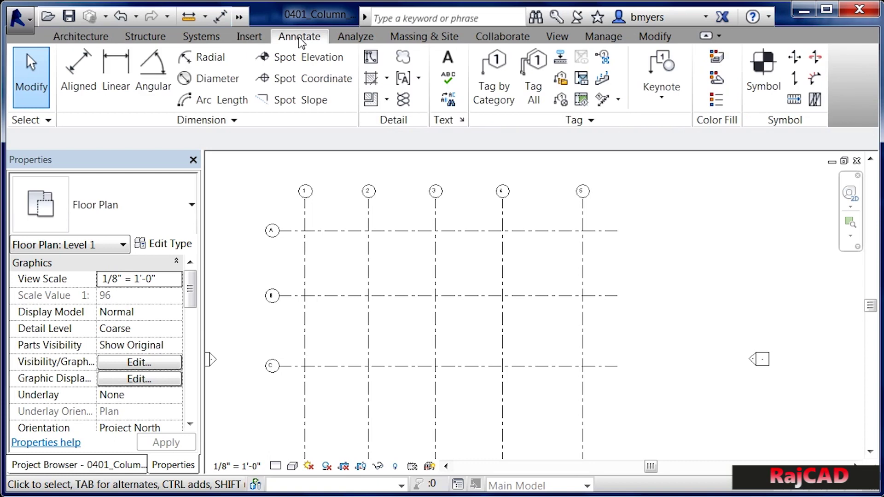
{"action": "left_click", "coordinate": [82, 73]}
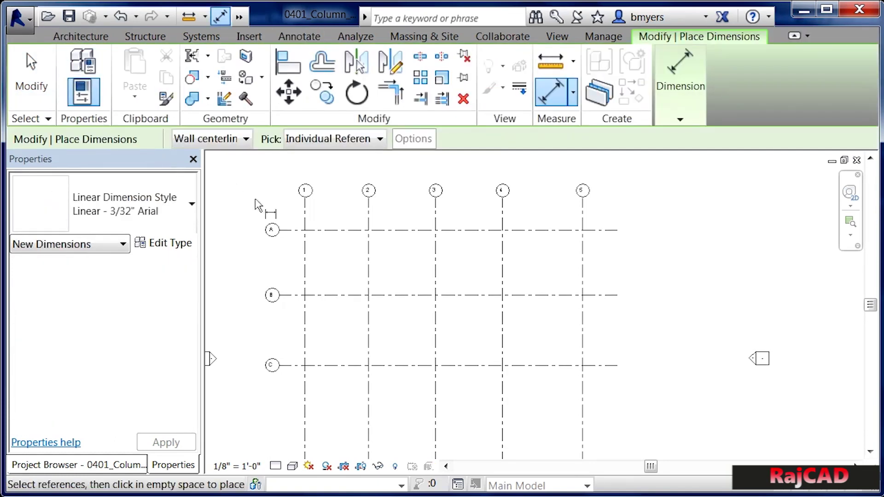
{"action": "left_click", "coordinate": [303, 212]}
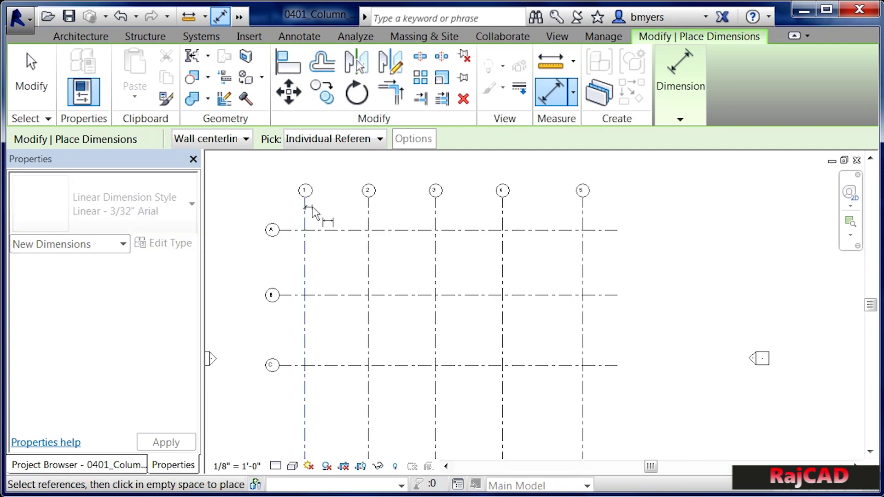
{"action": "left_click", "coordinate": [369, 215]}
{"action": "left_click", "coordinate": [437, 214]}
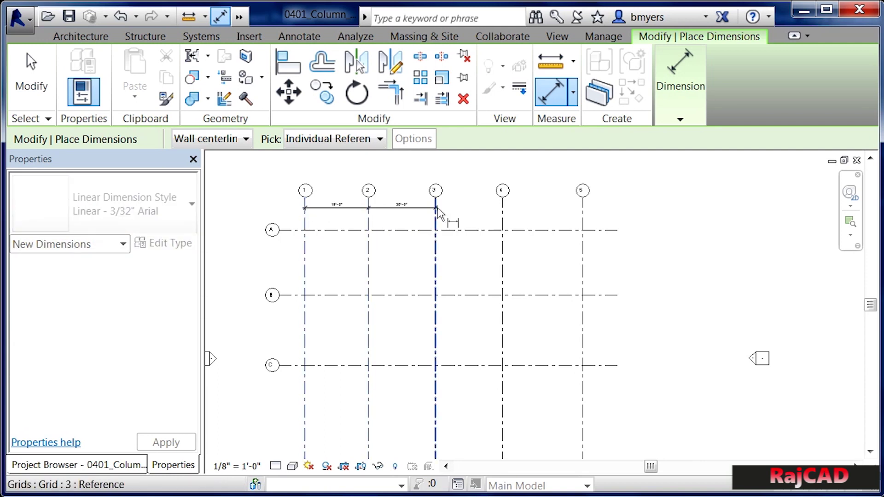
{"action": "left_click", "coordinate": [503, 214]}
{"action": "left_click", "coordinate": [583, 213]}
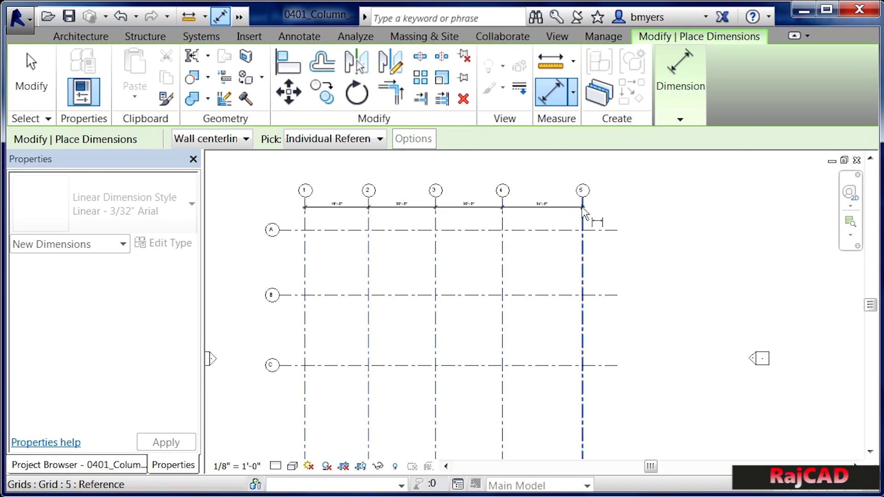
{"action": "left_click", "coordinate": [651, 214]}
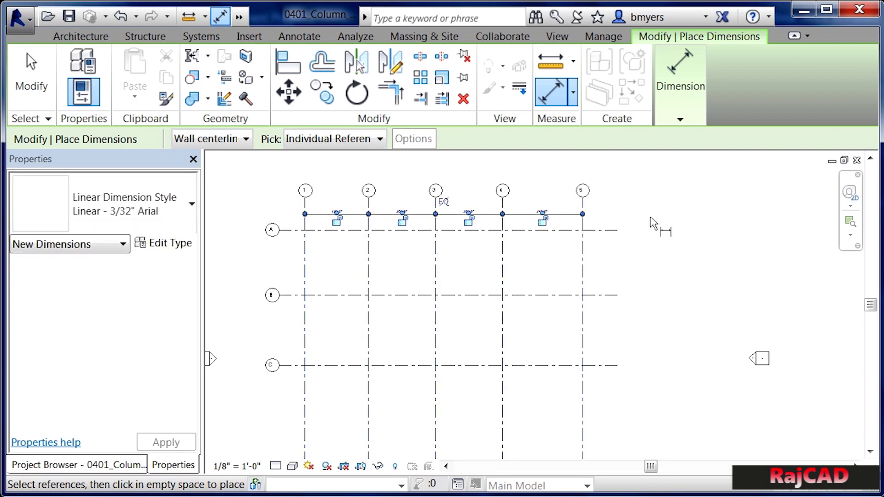
{"action": "left_click", "coordinate": [443, 203]}
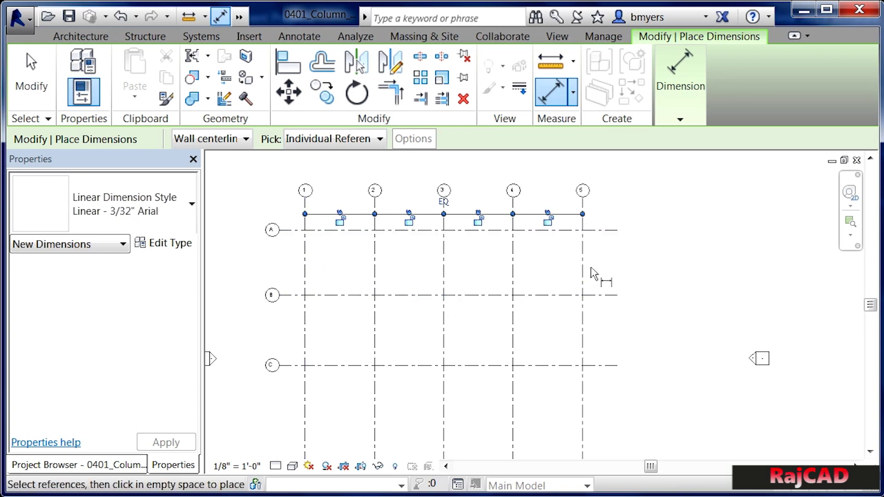
Place a continuous aligned dimension string across grids A, B and C beside their bubbles and make the spacings equal
{"action": "scroll", "coordinate": [592, 268], "scroll_direction": "up", "scroll_amount": 1}
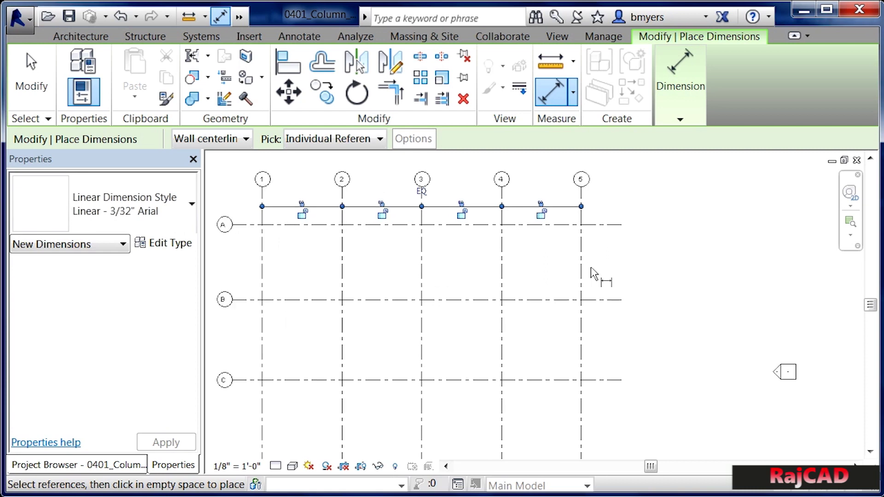
{"action": "left_click", "coordinate": [250, 226]}
{"action": "left_click", "coordinate": [248, 299]}
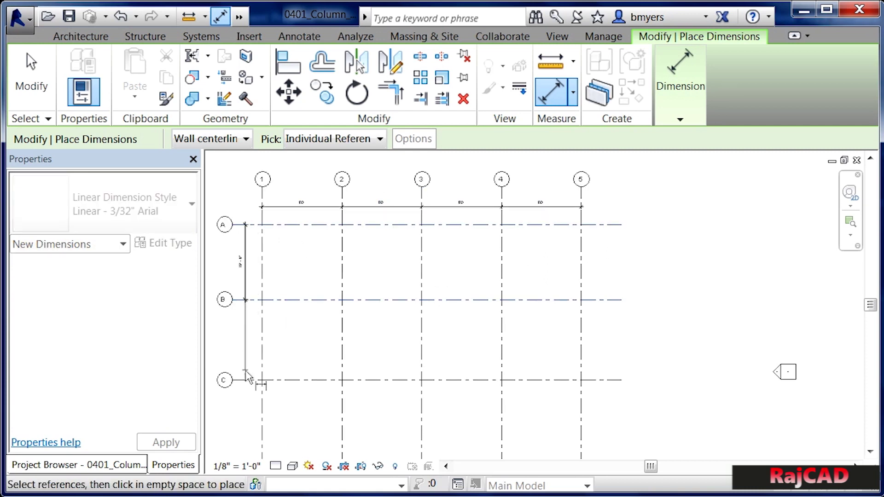
{"action": "left_click", "coordinate": [248, 378]}
{"action": "left_click", "coordinate": [248, 435]}
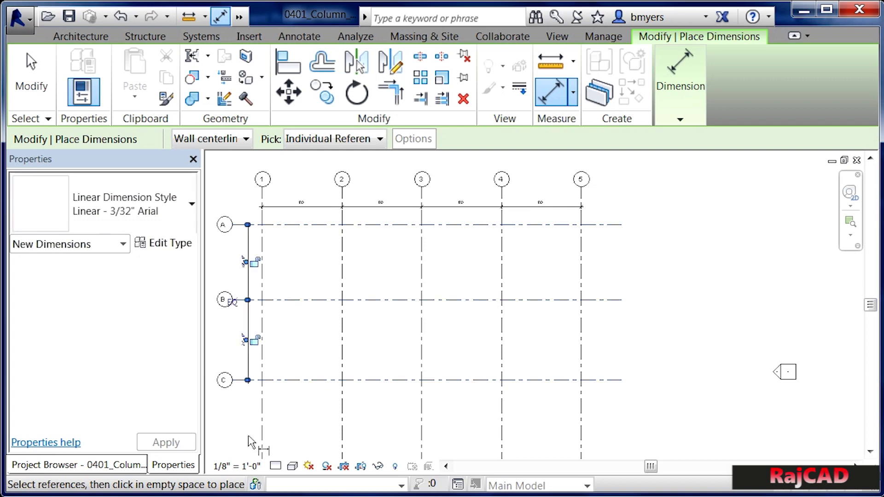
{"action": "left_click", "coordinate": [232, 302]}
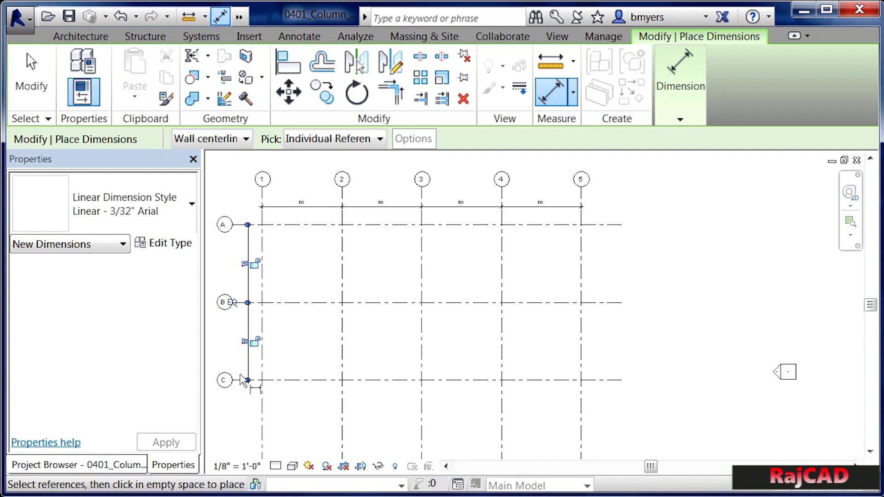
Add an overall aligned dimension from grid 1 to grid 5, between the bubbles and the equal-spacing string
{"action": "left_click", "coordinate": [262, 198]}
{"action": "left_click", "coordinate": [581, 201]}
{"action": "left_click", "coordinate": [616, 200]}
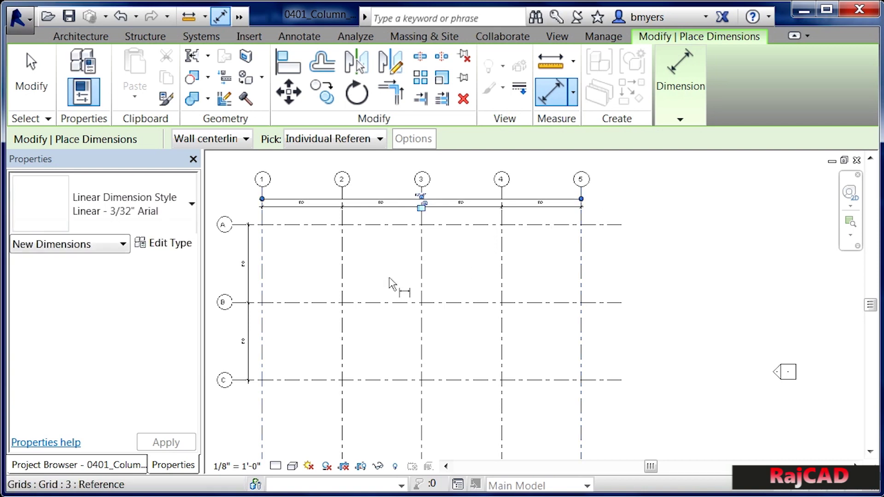
Add an overall aligned dimension from grid A to grid C outside the equal-spacing string, and finish dimensioning
{"action": "left_click", "coordinate": [238, 226]}
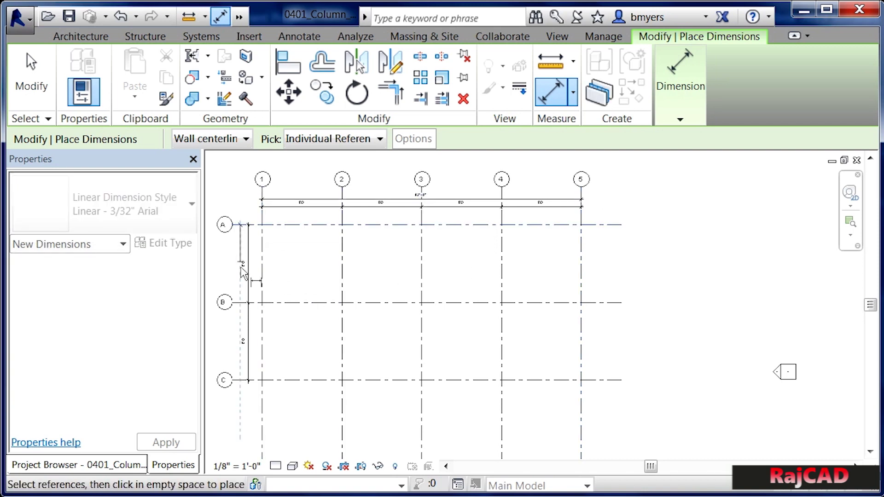
{"action": "left_click", "coordinate": [240, 380]}
{"action": "left_click", "coordinate": [244, 430]}
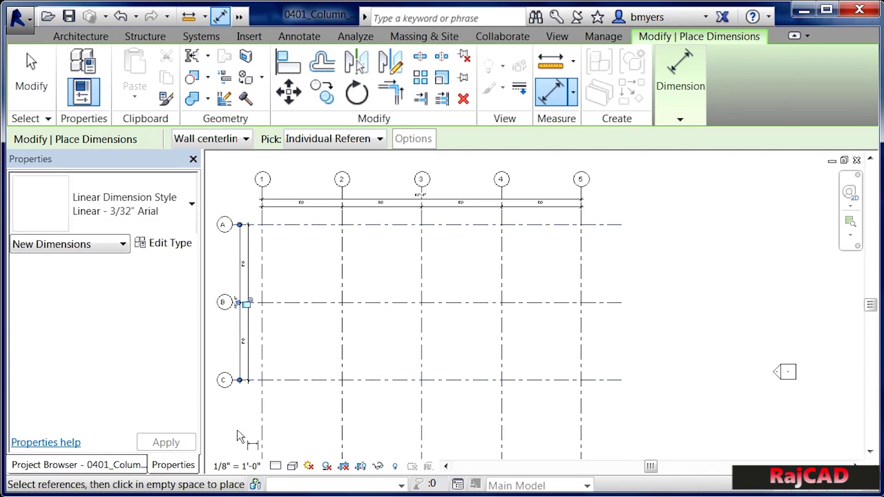
{"action": "key", "text": "Escape"}
{"action": "key", "text": "Escape"}
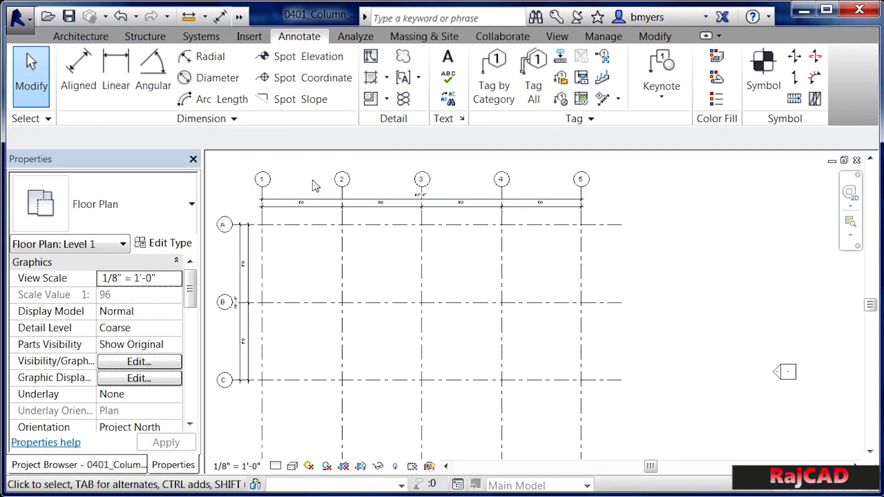
Move grid 5 by setting the overall dimension between grids 1 and 5 to 80'
{"action": "scroll", "coordinate": [442, 179], "scroll_direction": "up", "scroll_amount": 3}
{"action": "scroll", "coordinate": [449, 182], "scroll_direction": "up", "scroll_amount": 1}
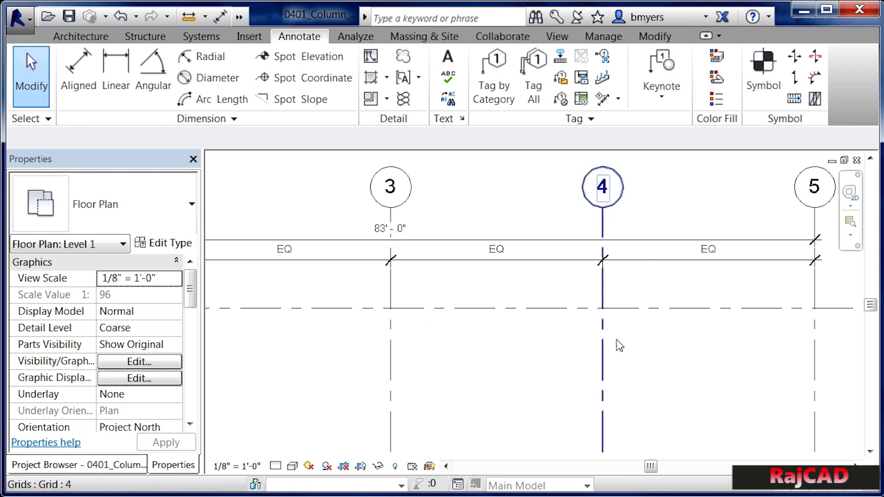
{"action": "left_click", "coordinate": [817, 343]}
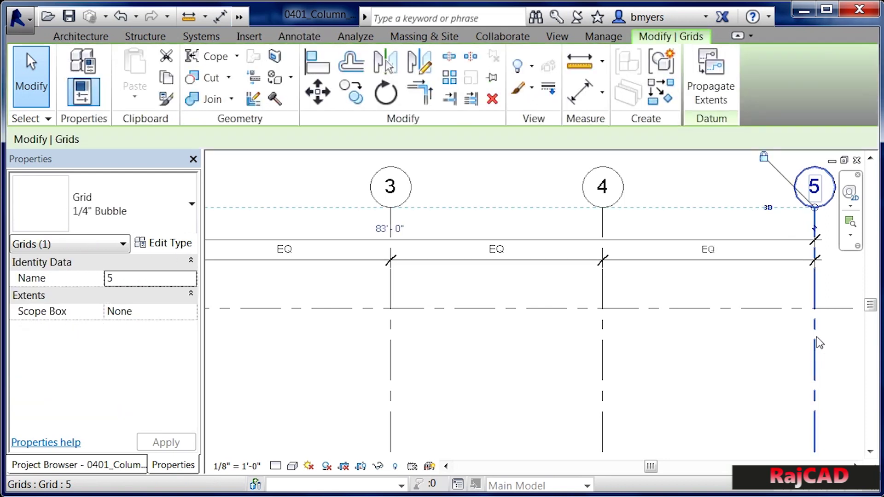
{"action": "left_click", "coordinate": [387, 230]}
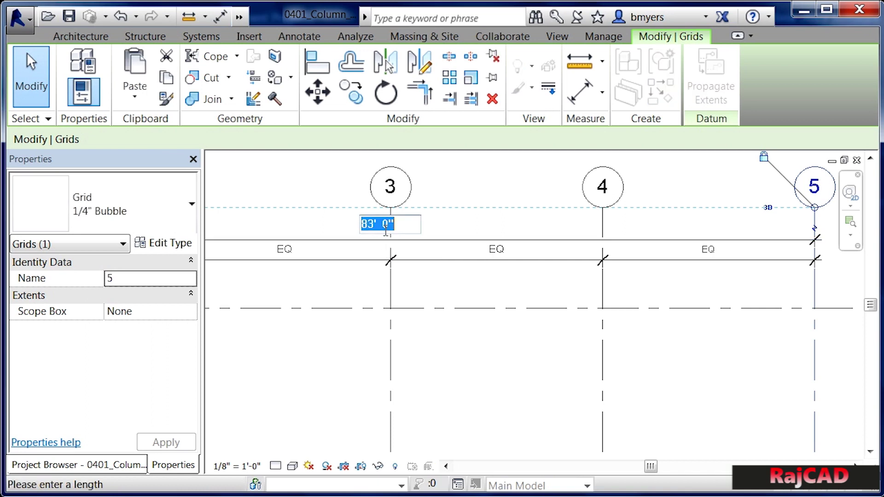
{"action": "type", "text": "80"}
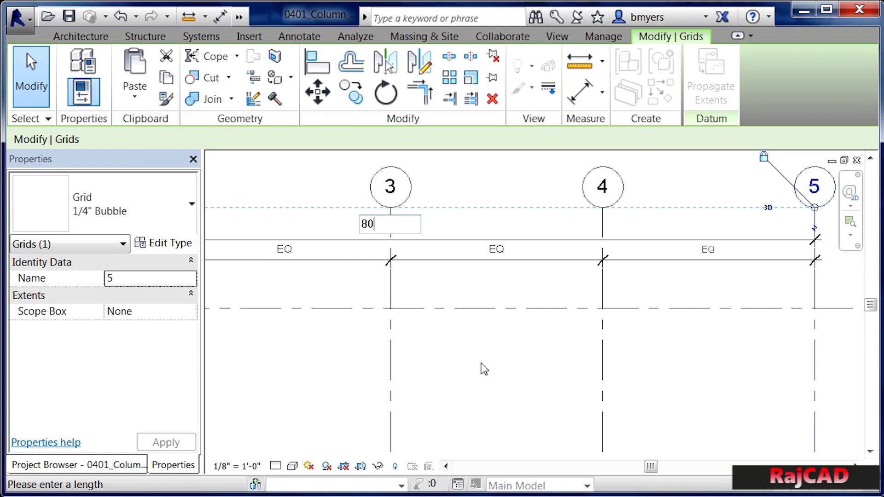
{"action": "key", "text": "Return"}
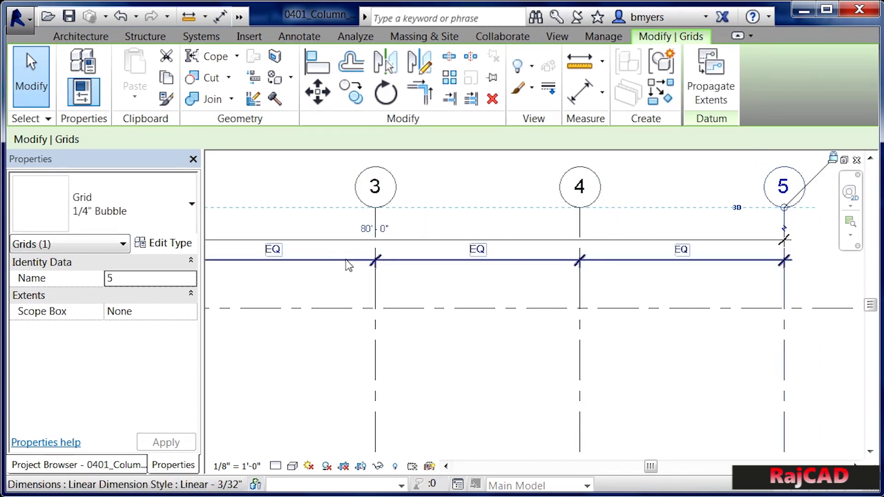
{"action": "scroll", "coordinate": [474, 211], "scroll_direction": "down", "scroll_amount": 8}
{"action": "key", "text": "Escape"}
Move grid C by setting the overall dimension between grids A and C to 48'
{"action": "scroll", "coordinate": [280, 339], "scroll_direction": "up", "scroll_amount": 4}
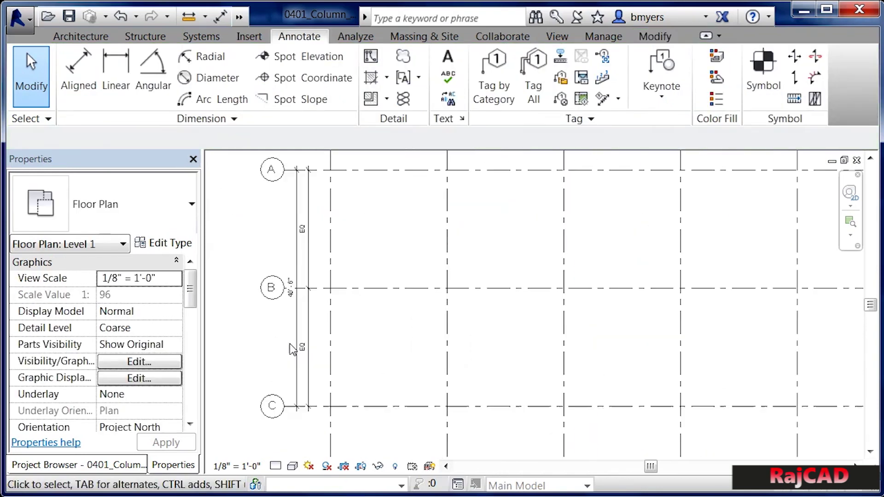
{"action": "scroll", "coordinate": [292, 350], "scroll_direction": "up", "scroll_amount": 2}
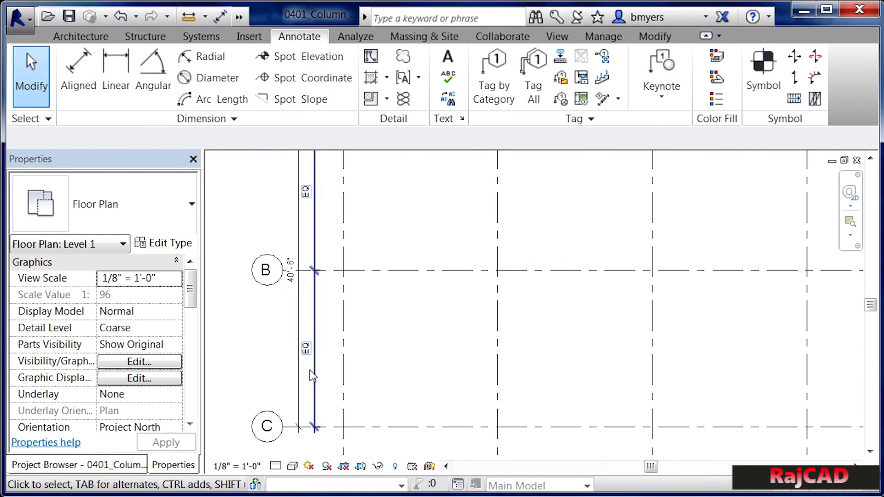
{"action": "left_click", "coordinate": [333, 433]}
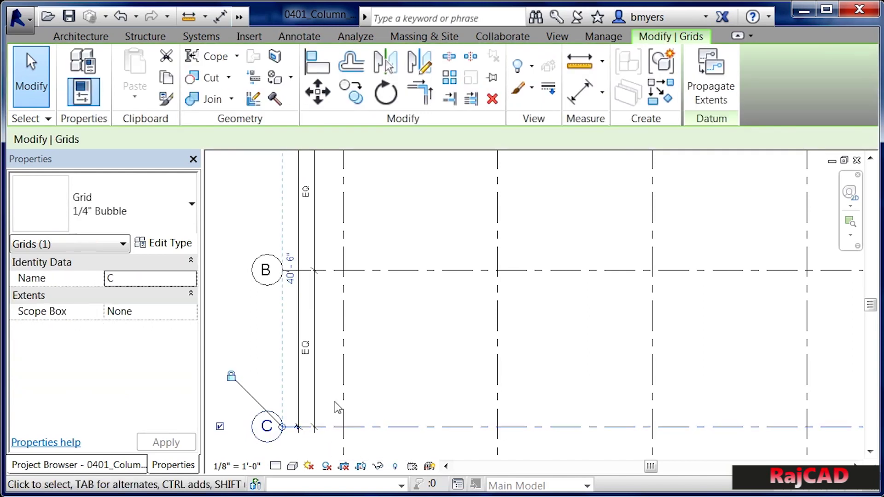
{"action": "left_click", "coordinate": [290, 278]}
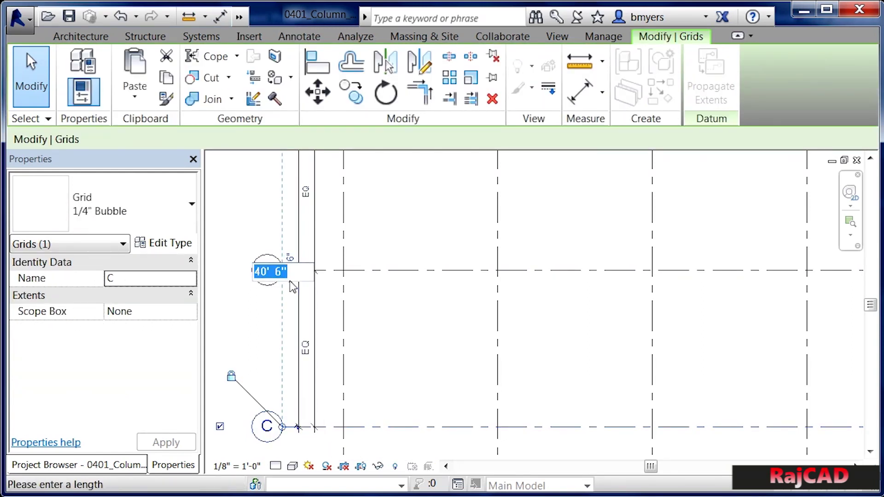
{"action": "type", "text": "48"}
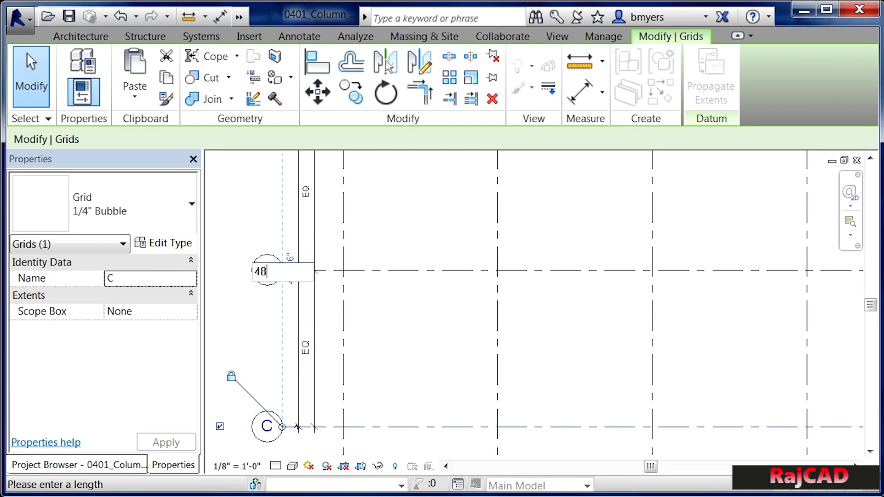
{"action": "key", "text": "Return"}
{"action": "left_click", "coordinate": [389, 349]}
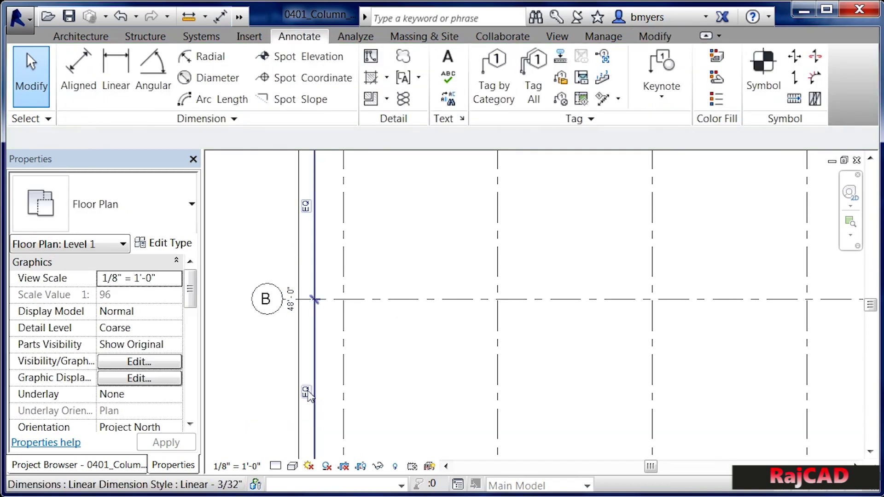
Set the Equality Display of the dimension string across grids 1 to 5 to Value
{"action": "scroll", "coordinate": [278, 386], "scroll_direction": "down", "scroll_amount": 3}
{"action": "scroll", "coordinate": [369, 228], "scroll_direction": "up", "scroll_amount": 1}
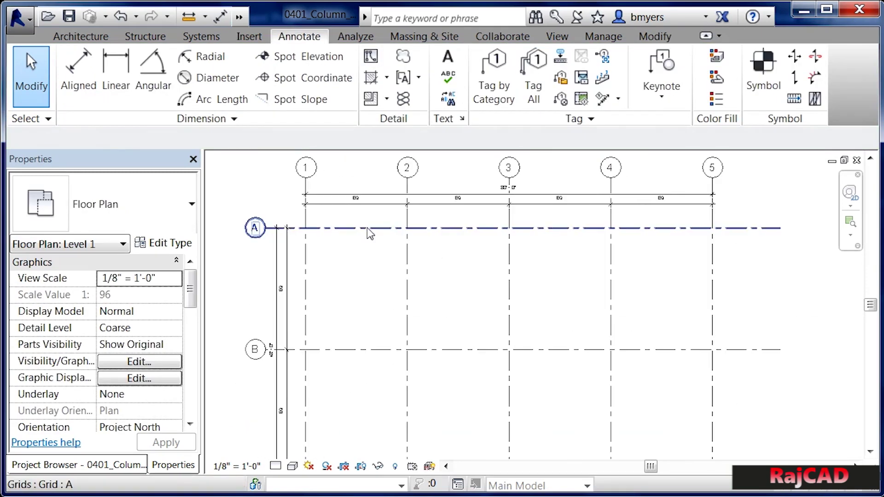
{"action": "scroll", "coordinate": [347, 213], "scroll_direction": "up", "scroll_amount": 1}
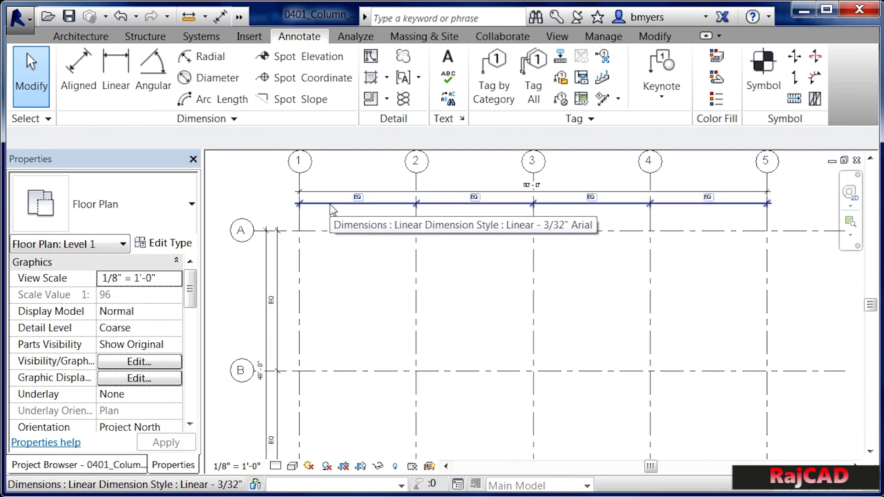
{"action": "left_click", "coordinate": [333, 208]}
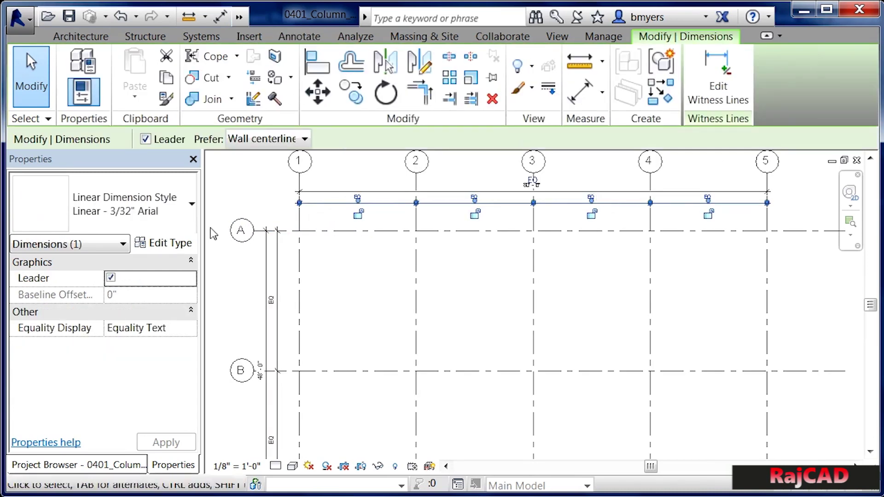
{"action": "left_click", "coordinate": [140, 333]}
{"action": "left_click", "coordinate": [191, 328]}
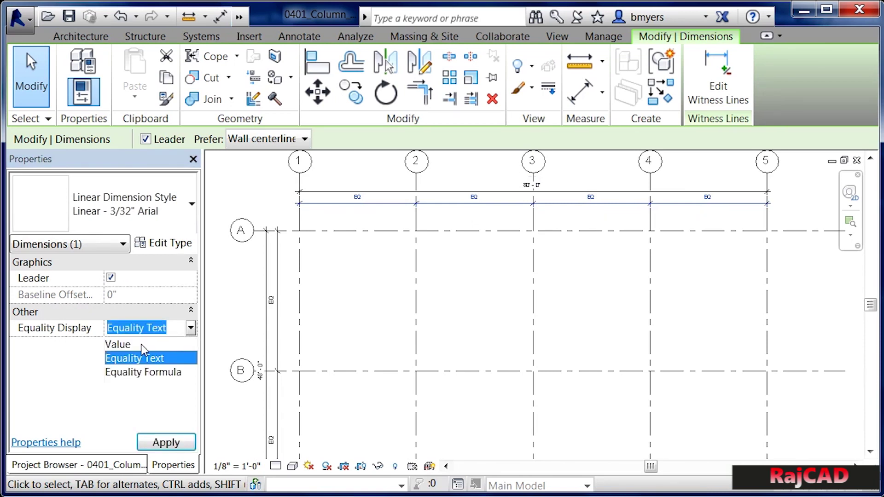
{"action": "left_click", "coordinate": [141, 345]}
{"action": "left_click", "coordinate": [346, 299]}
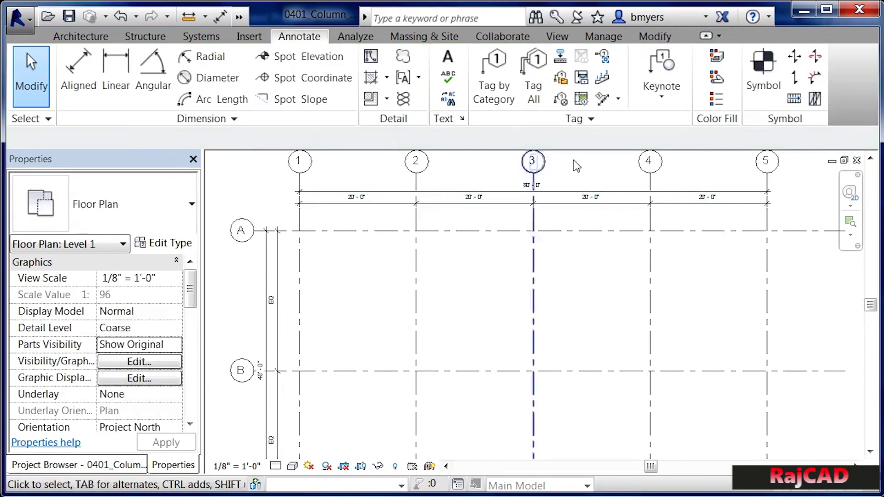
Set the Equality Display of the equal-spacing dimension string across grids A to C to Value
{"action": "scroll", "coordinate": [582, 164], "scroll_direction": "up", "scroll_amount": 3}
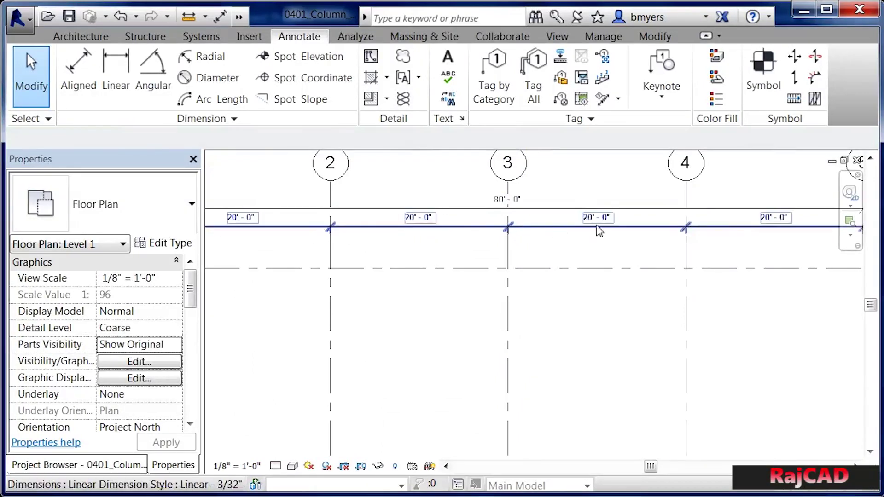
{"action": "scroll", "coordinate": [458, 225], "scroll_direction": "down", "scroll_amount": 3}
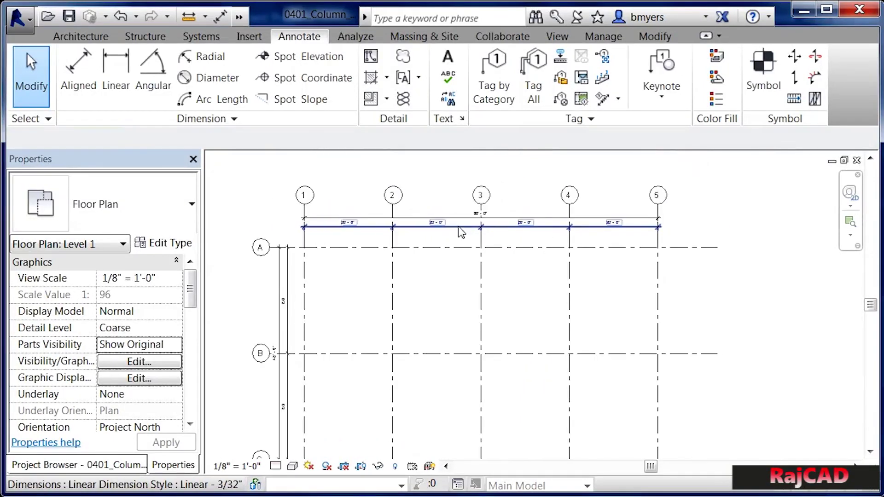
{"action": "scroll", "coordinate": [291, 340], "scroll_direction": "up", "scroll_amount": 2}
{"action": "left_click", "coordinate": [291, 341]}
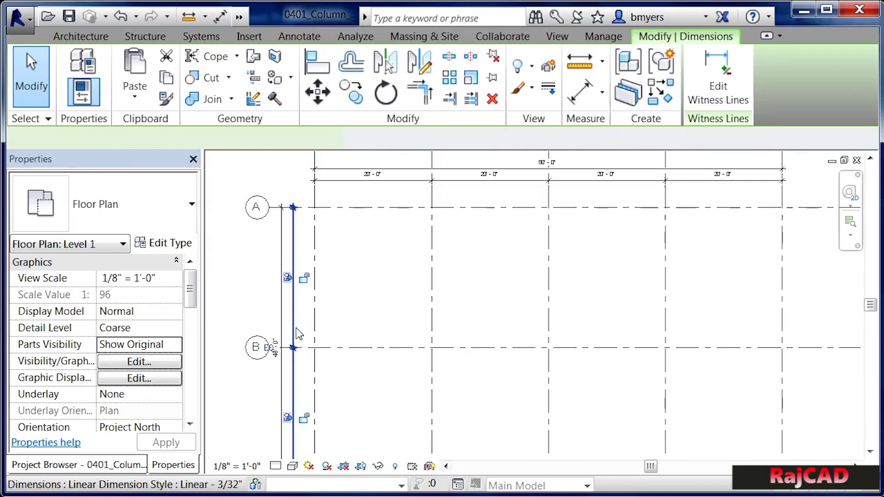
{"action": "left_click", "coordinate": [179, 336]}
{"action": "left_click", "coordinate": [191, 328]}
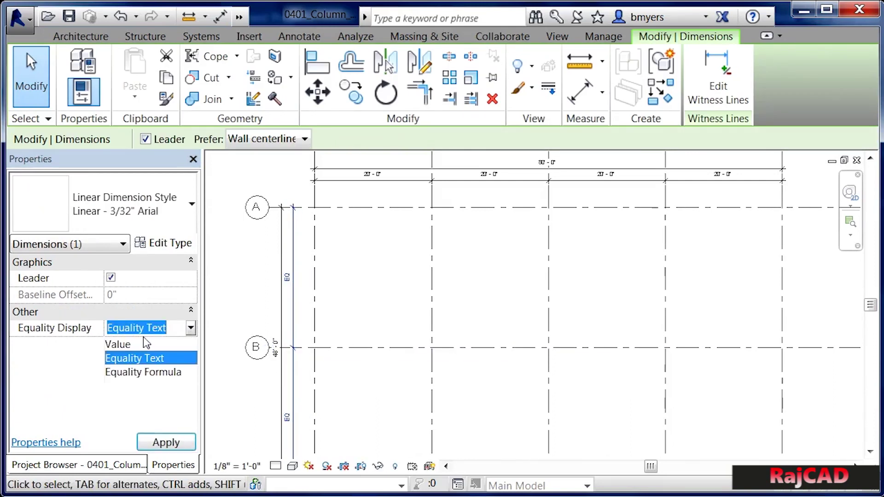
{"action": "left_click", "coordinate": [143, 344]}
{"action": "left_click", "coordinate": [313, 332]}
{"action": "scroll", "coordinate": [312, 330], "scroll_direction": "down", "scroll_amount": 2}
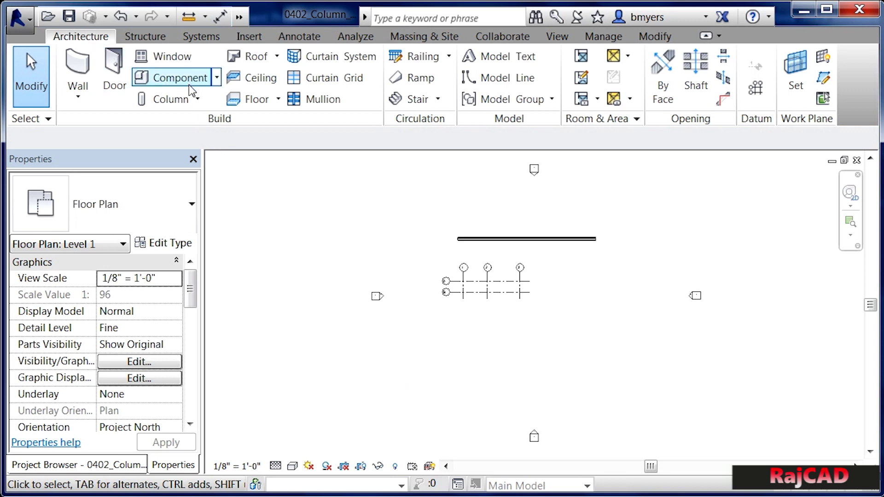
Start placing a W10X49 wide-flange structural column and review its type properties
{"action": "left_click", "coordinate": [197, 105]}
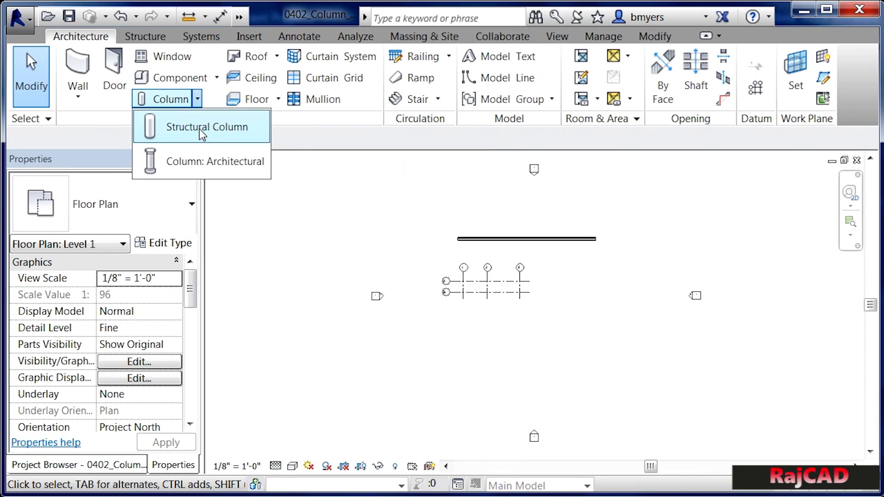
{"action": "left_click", "coordinate": [201, 131]}
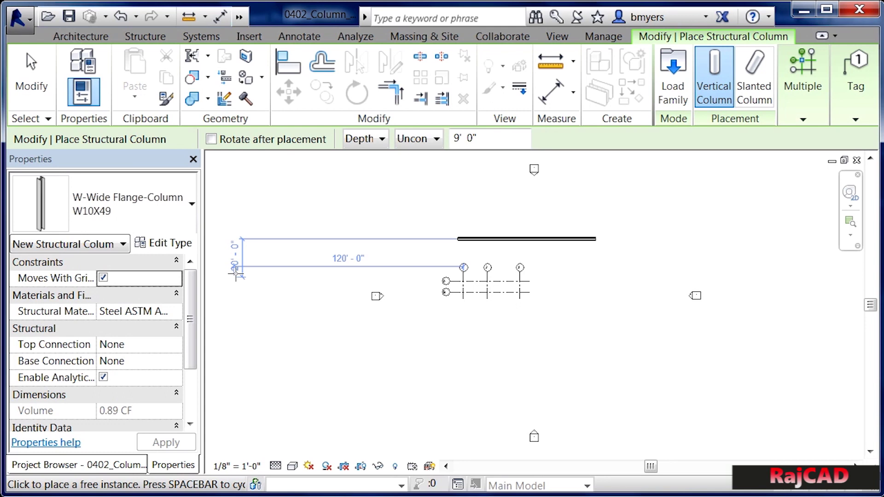
{"action": "left_click", "coordinate": [168, 244]}
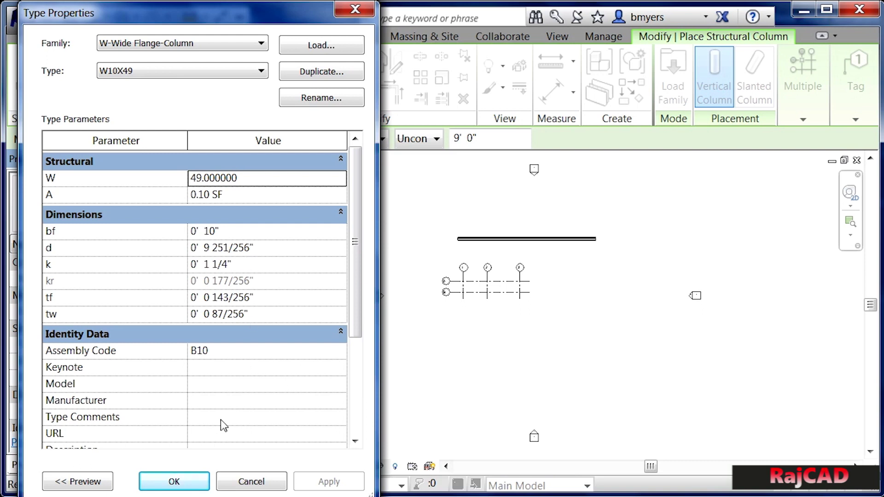
{"action": "left_click", "coordinate": [174, 481]}
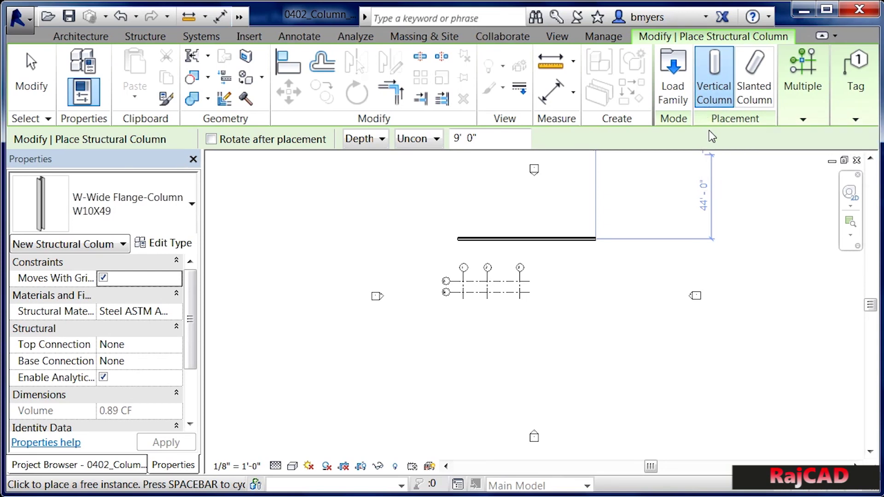
Look at the slanted column options, return to vertical placement, and have the structural column placed by Height instead of Depth
{"action": "left_click", "coordinate": [754, 92]}
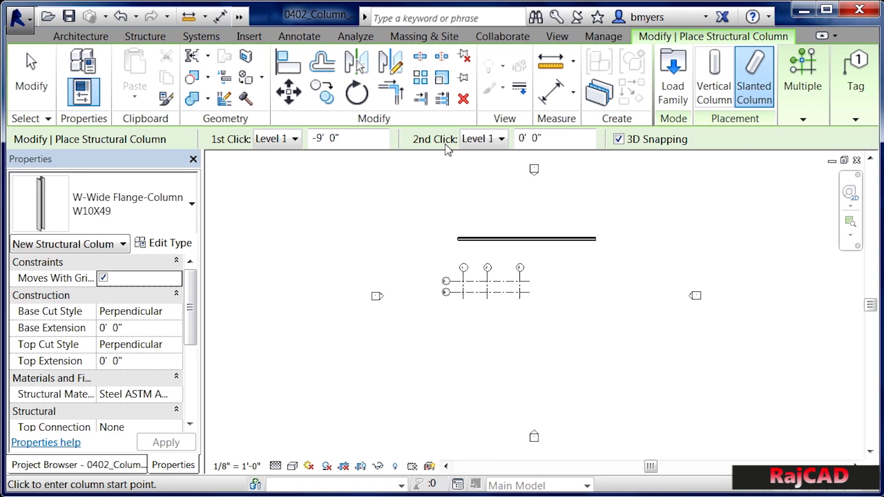
{"action": "left_click", "coordinate": [712, 87]}
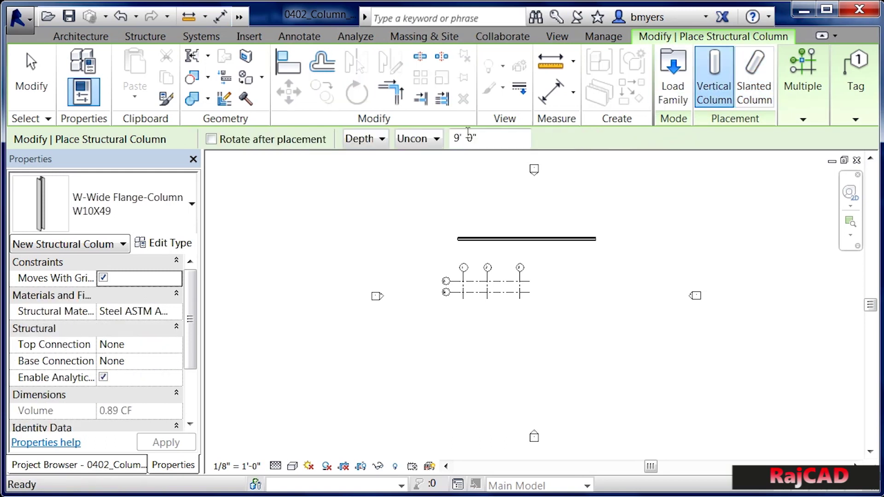
{"action": "left_click", "coordinate": [382, 139]}
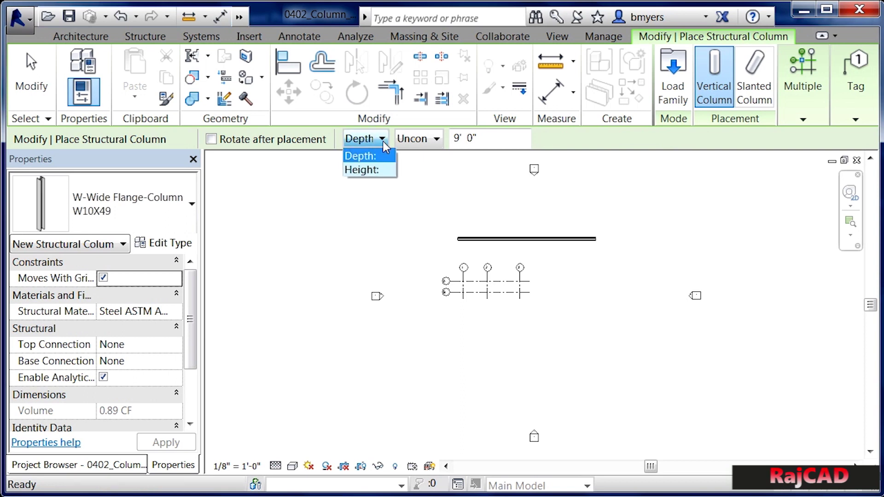
{"action": "left_click", "coordinate": [371, 171]}
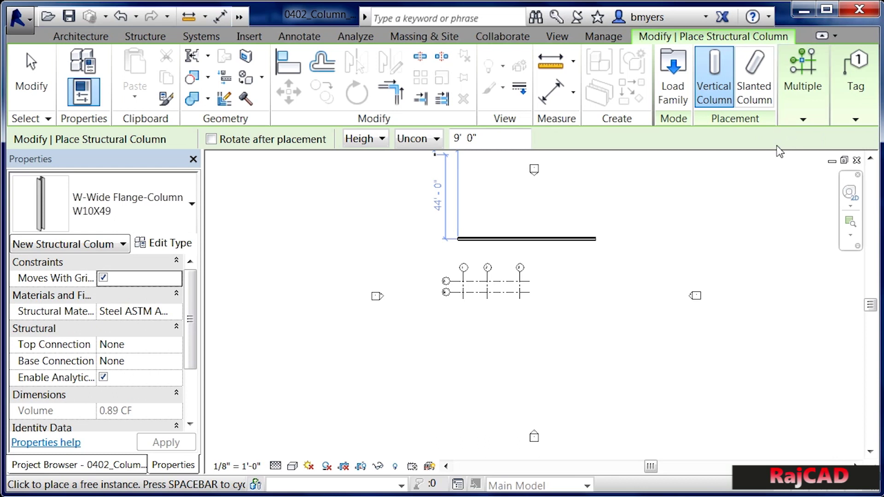
Place W10X49 structural columns at all intersections of grids 1 to 3 with grids A and B, and finish the multiple placement
{"action": "mouse_move", "coordinate": [813, 128]}
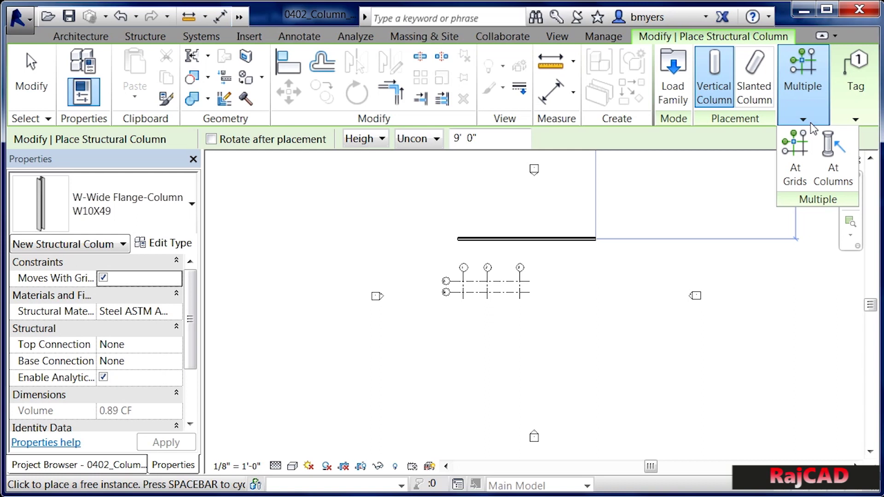
{"action": "left_click", "coordinate": [799, 161]}
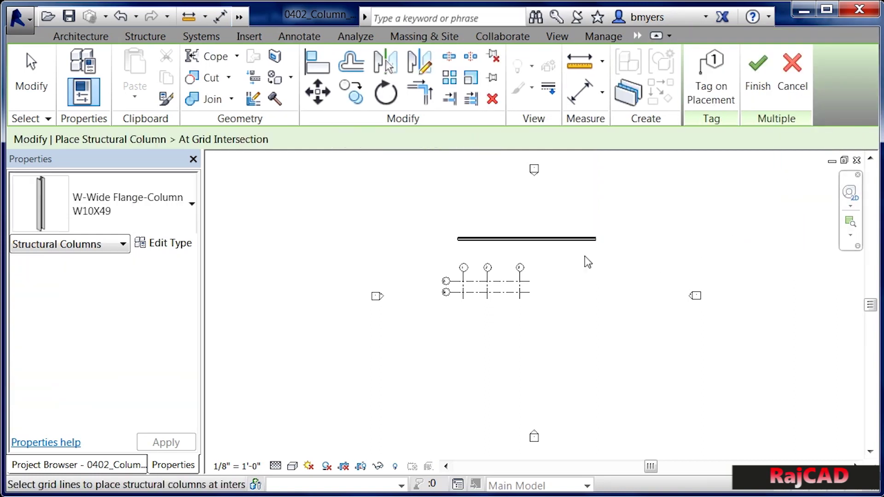
{"action": "scroll", "coordinate": [448, 299], "scroll_direction": "up", "scroll_amount": 2}
{"action": "scroll", "coordinate": [507, 258], "scroll_direction": "up", "scroll_amount": 2}
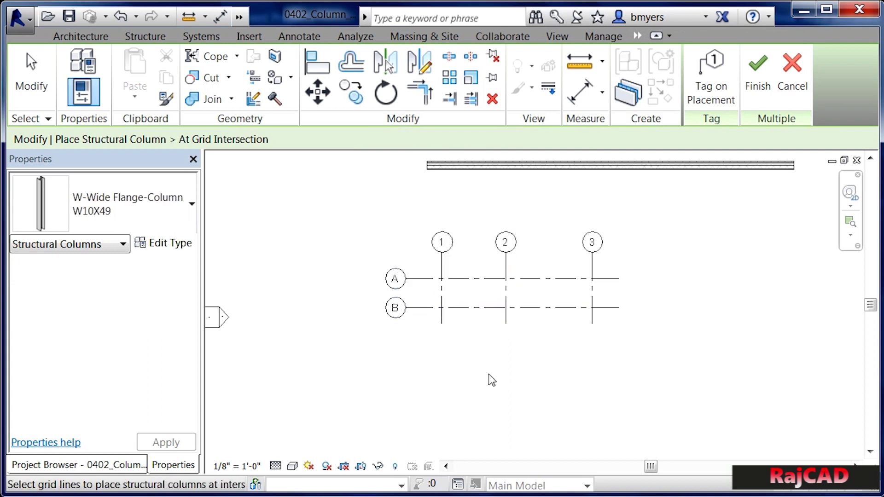
{"action": "left_click_drag", "start_coordinate": [653, 255], "coordinate": [425, 344]}
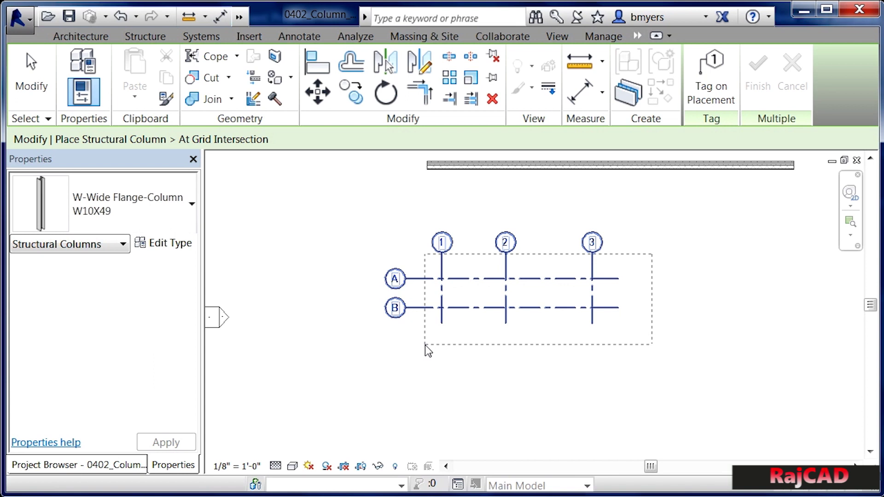
{"action": "left_click_drag", "start_coordinate": [425, 345], "coordinate": [424, 344]}
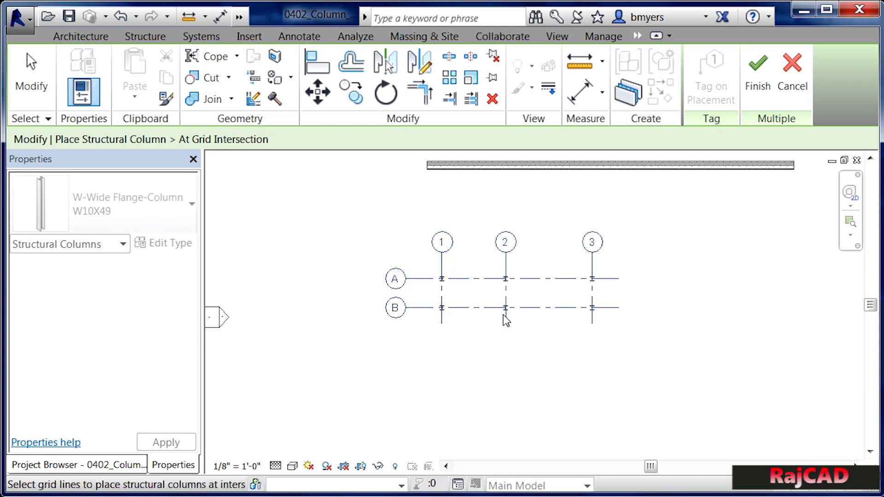
{"action": "left_click", "coordinate": [766, 87]}
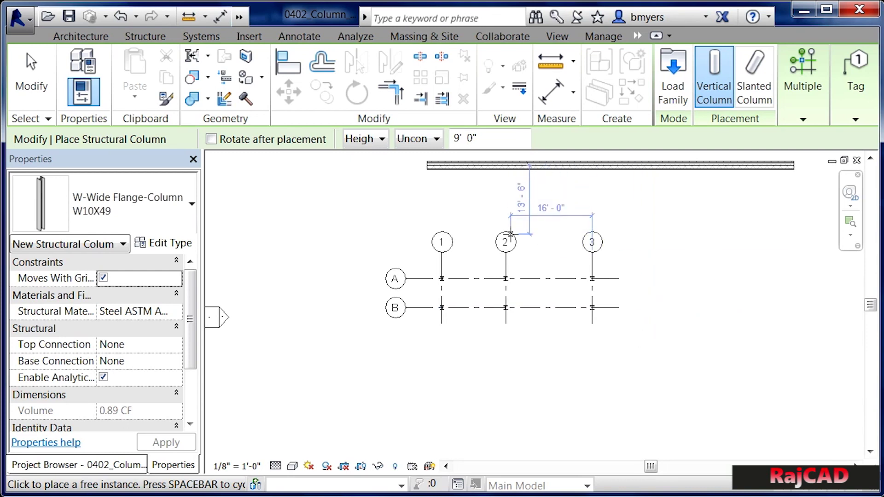
Place a single W10X49 structural column on the wall's brick face in line with grid 1, and end column placement
{"action": "scroll", "coordinate": [449, 170], "scroll_direction": "up", "scroll_amount": 5}
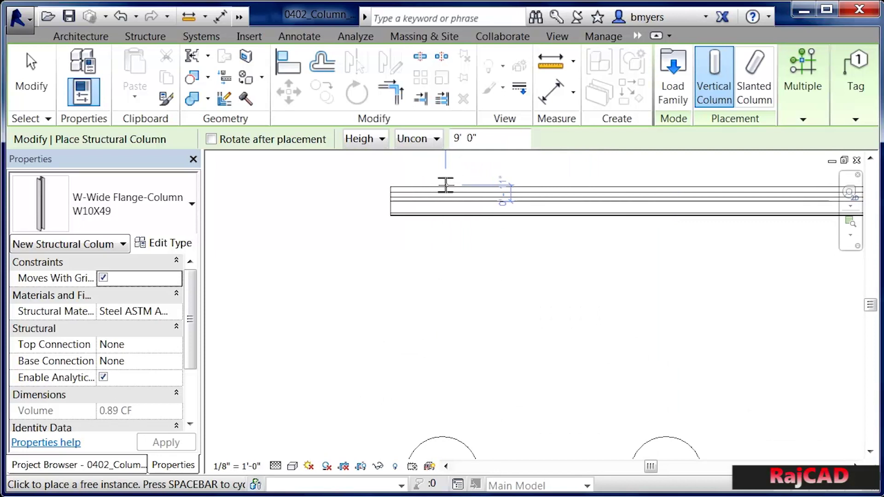
{"action": "scroll", "coordinate": [446, 185], "scroll_direction": "up", "scroll_amount": 2}
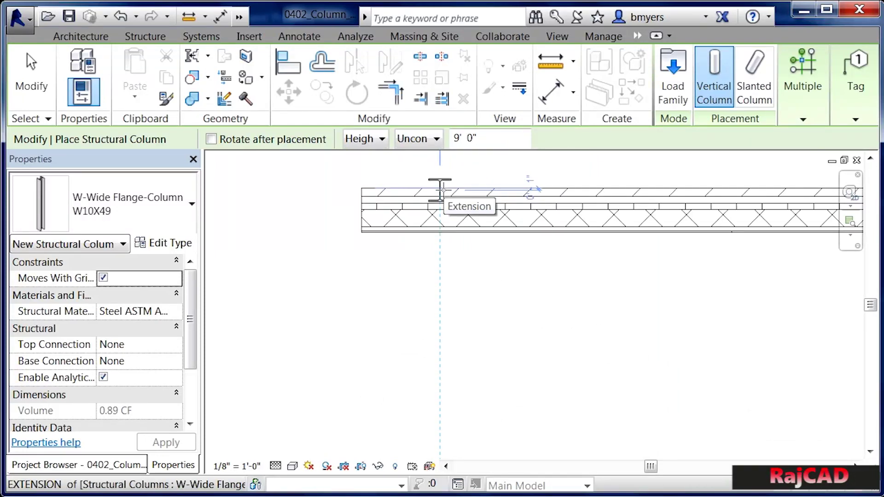
{"action": "left_click", "coordinate": [439, 189]}
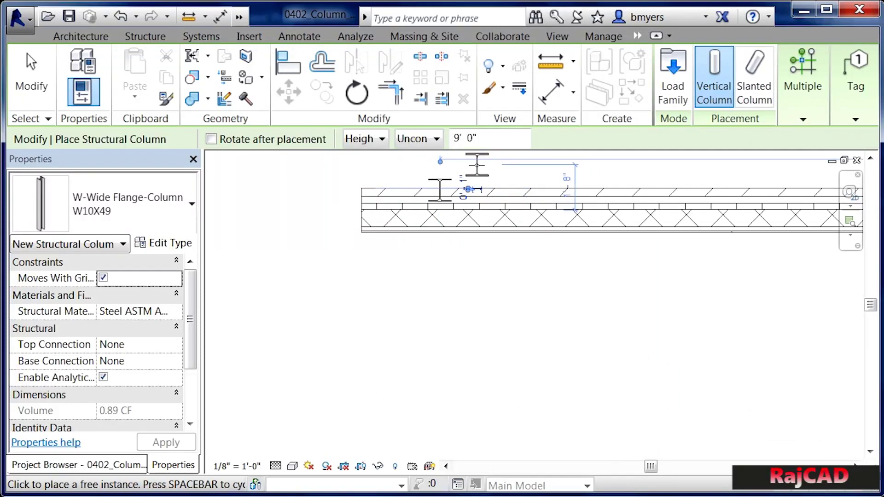
{"action": "key", "text": "Escape"}
{"action": "key", "text": "Escape"}
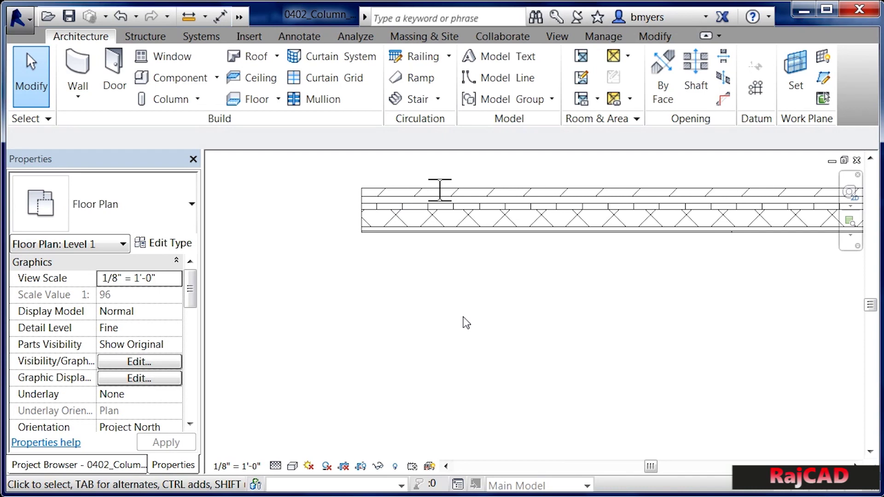
Place three 24" x 24" rectangular architectural columns along the wall, two projecting from the CMU face and one from the brick face between them
{"action": "scroll", "coordinate": [452, 237], "scroll_direction": "down", "scroll_amount": 5}
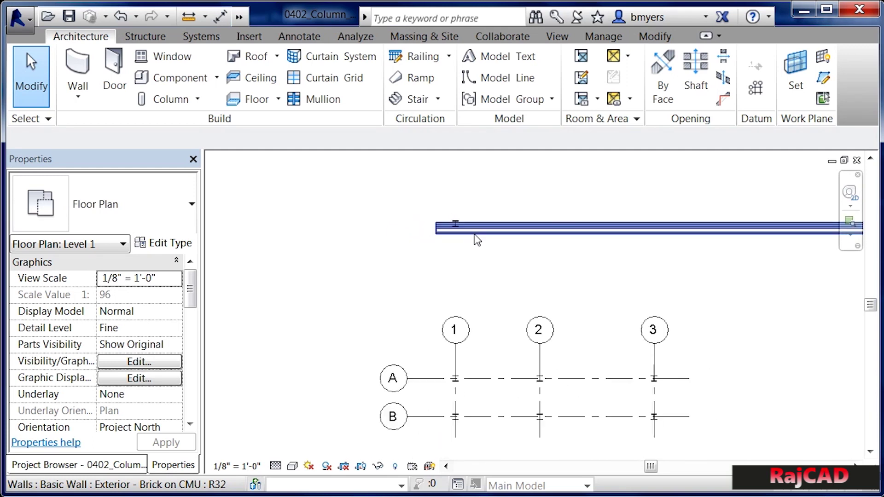
{"action": "scroll", "coordinate": [478, 239], "scroll_direction": "down", "scroll_amount": 2}
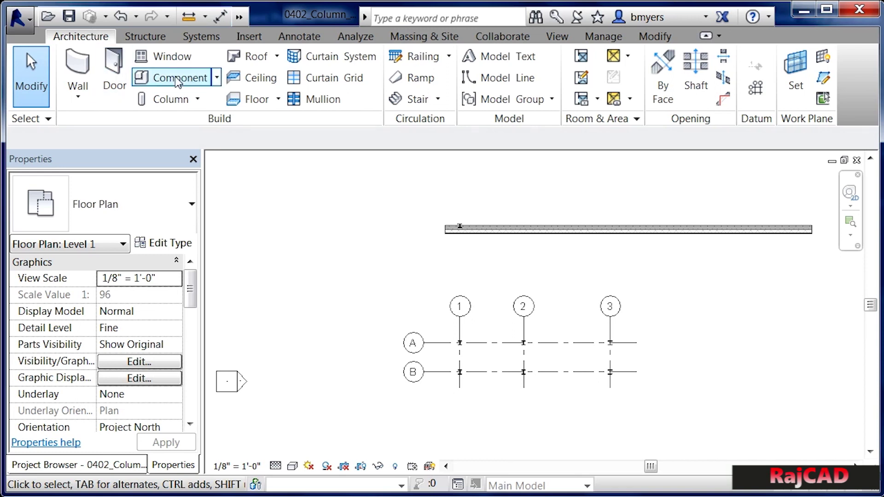
{"action": "left_click", "coordinate": [198, 99]}
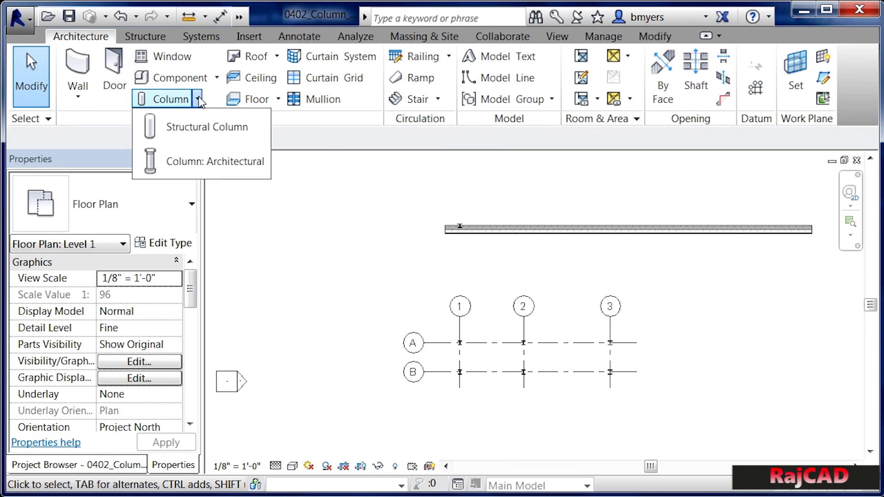
{"action": "left_click", "coordinate": [216, 163]}
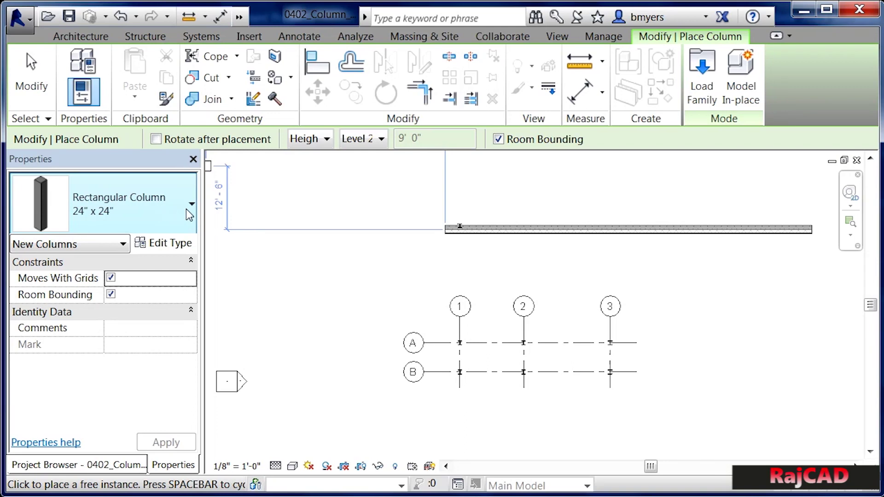
{"action": "scroll", "coordinate": [482, 226], "scroll_direction": "up", "scroll_amount": 2}
{"action": "scroll", "coordinate": [482, 226], "scroll_direction": "up", "scroll_amount": 4}
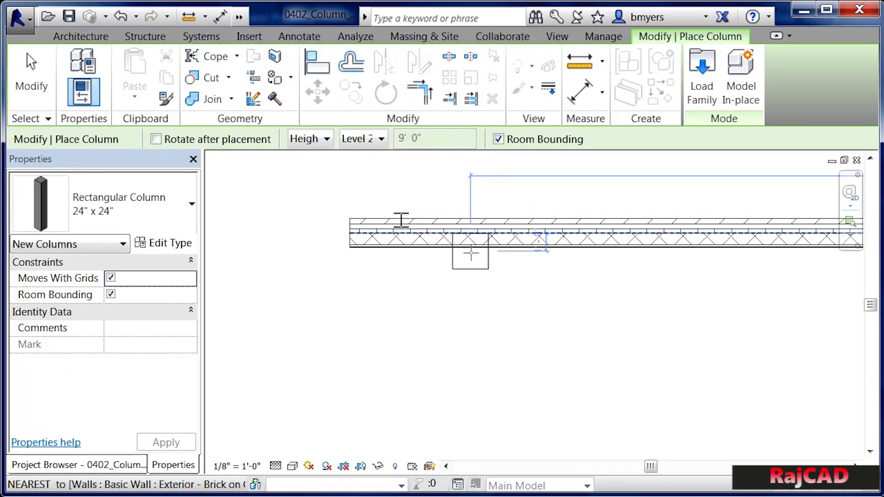
{"action": "left_click", "coordinate": [471, 252]}
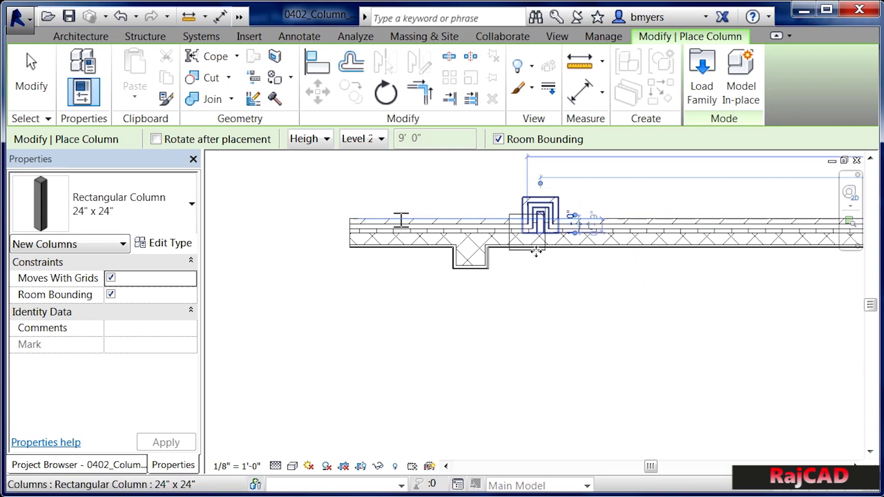
{"action": "left_click", "coordinate": [636, 253]}
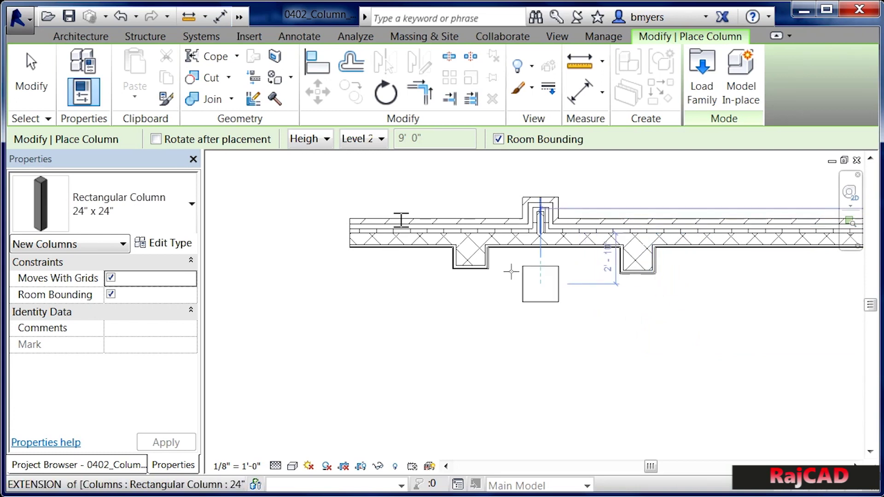
{"action": "key", "text": "Escape"}
{"action": "key", "text": "Escape"}
Place a W10X49 structural column at the centre of the CMU-face architectural column nearest grid 2, using multiple placement At Columns, and end column placement
{"action": "left_click", "coordinate": [198, 99]}
{"action": "left_click", "coordinate": [194, 130]}
{"action": "scroll", "coordinate": [405, 223], "scroll_direction": "down", "scroll_amount": 5}
{"action": "scroll", "coordinate": [428, 414], "scroll_direction": "up", "scroll_amount": 4}
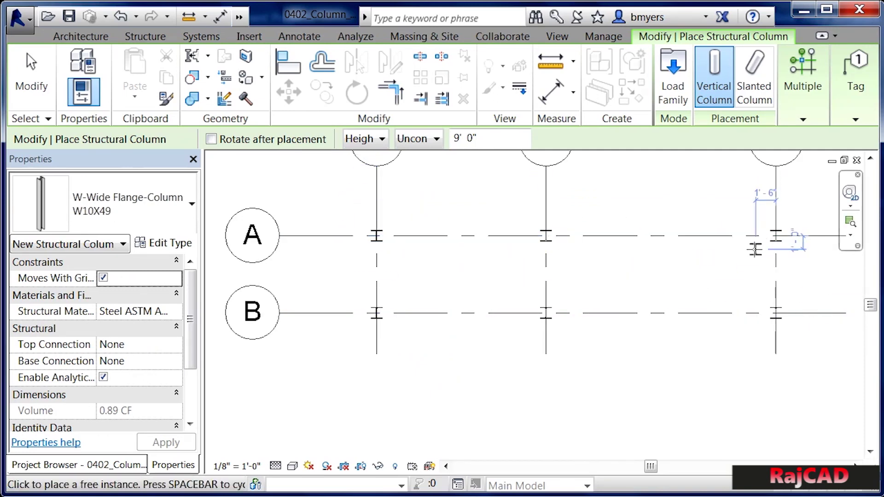
{"action": "scroll", "coordinate": [763, 235], "scroll_direction": "down", "scroll_amount": 4}
{"action": "scroll", "coordinate": [559, 228], "scroll_direction": "up", "scroll_amount": 4}
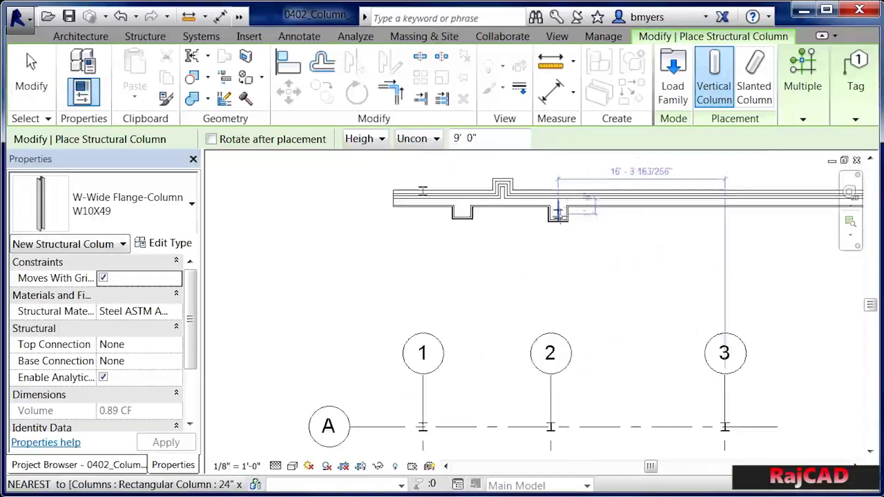
{"action": "left_click", "coordinate": [803, 119]}
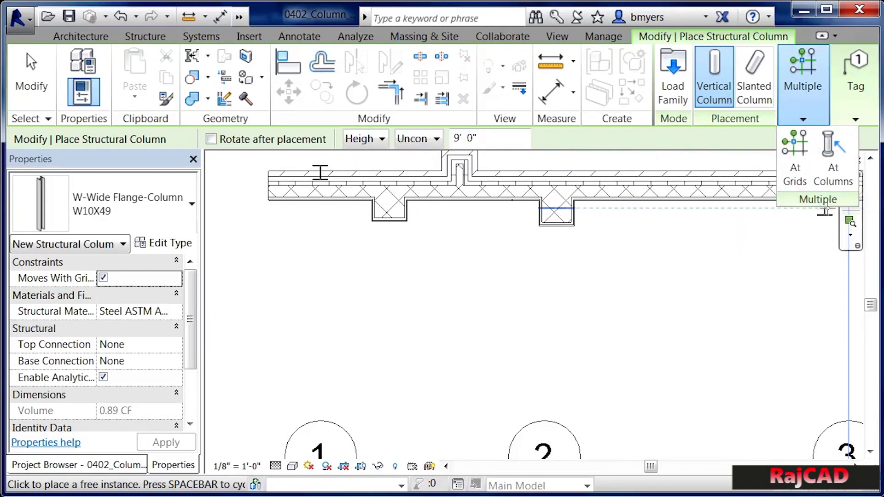
{"action": "left_click", "coordinate": [835, 177]}
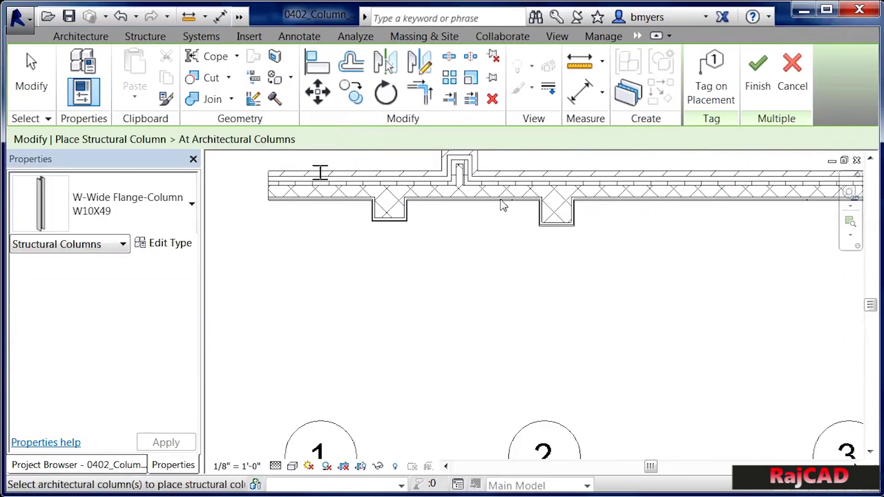
{"action": "left_click", "coordinate": [556, 206]}
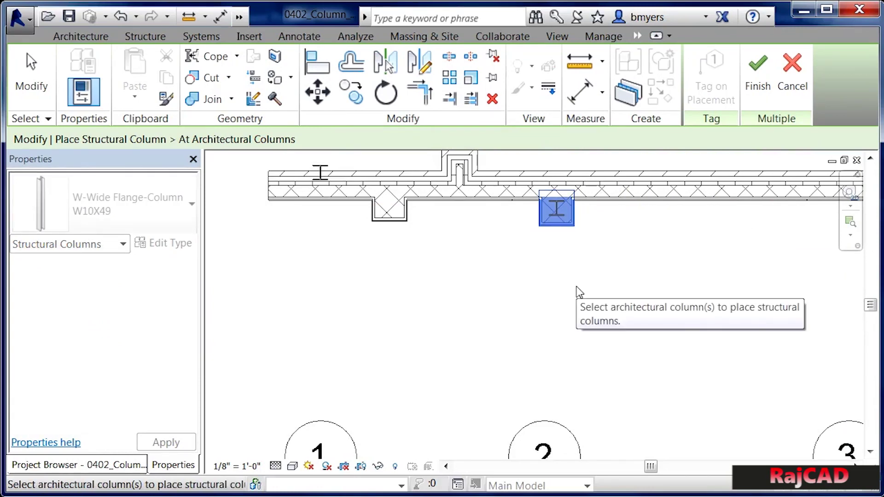
{"action": "left_click", "coordinate": [759, 84]}
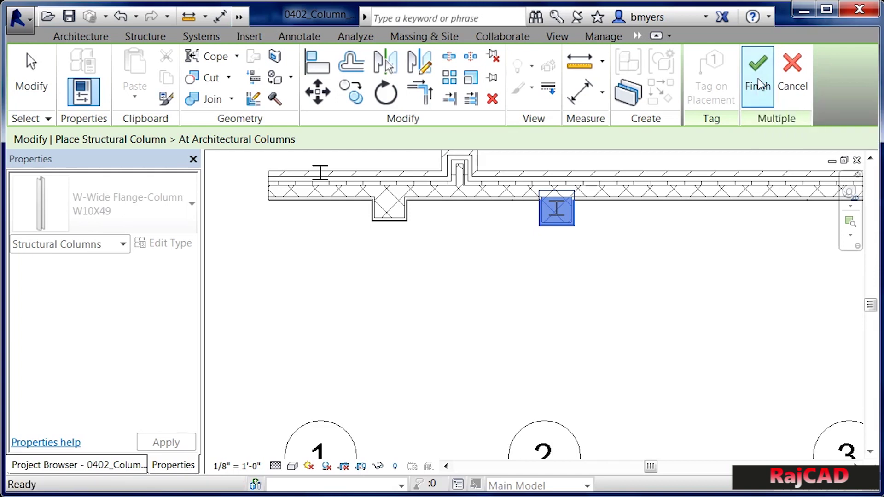
{"action": "key", "text": "Escape"}
{"action": "key", "text": "Escape"}
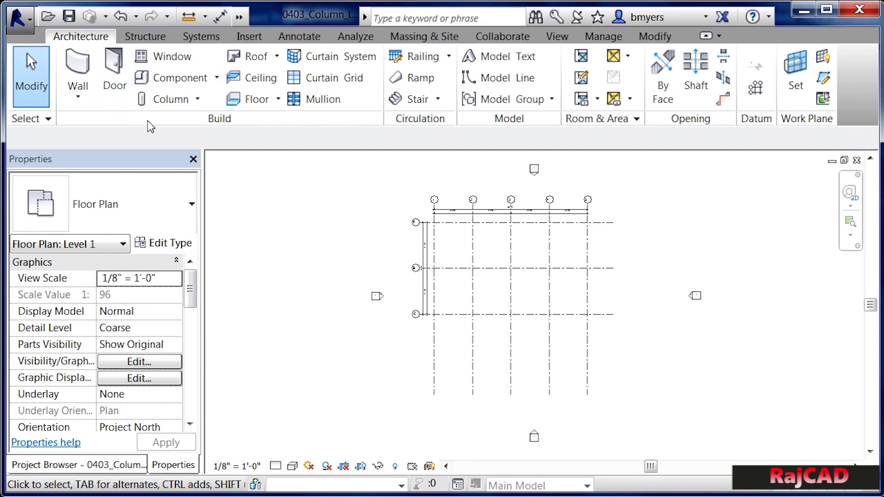
Start architectural column placement in the 0403 project and look at the column types available there
{"action": "left_click", "coordinate": [198, 98]}
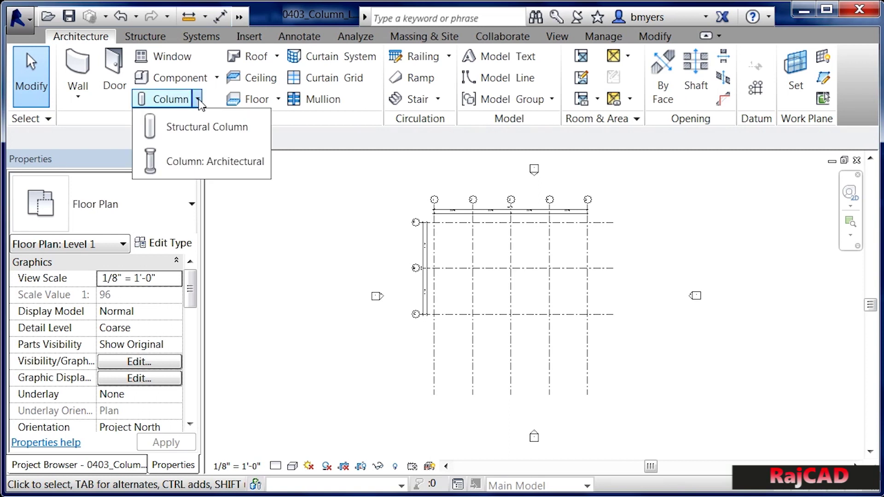
{"action": "left_click", "coordinate": [222, 164]}
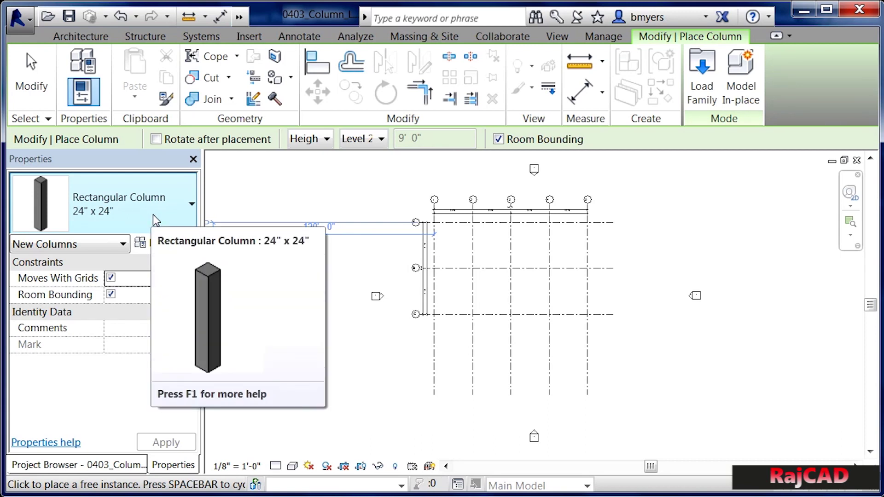
{"action": "left_click", "coordinate": [153, 215]}
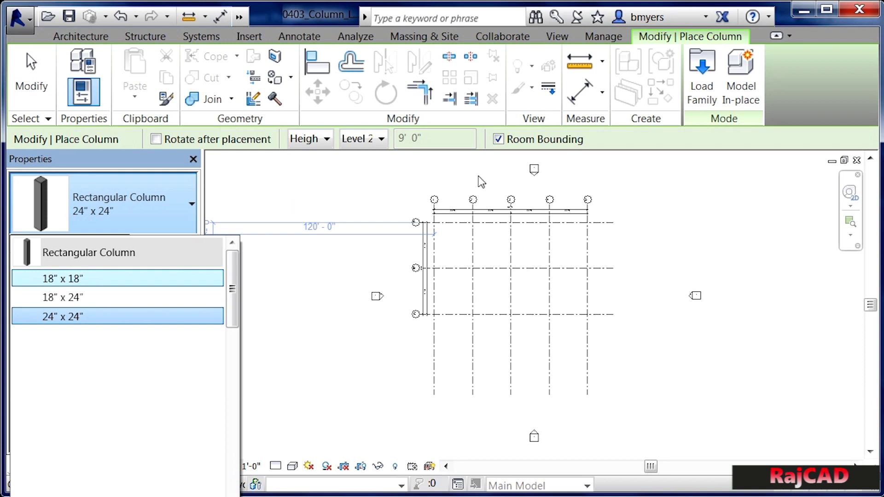
Load the Round Column.rfa family from the Columns folder of the US Imperial library
{"action": "left_click", "coordinate": [702, 98]}
{"action": "left_click", "coordinate": [702, 98]}
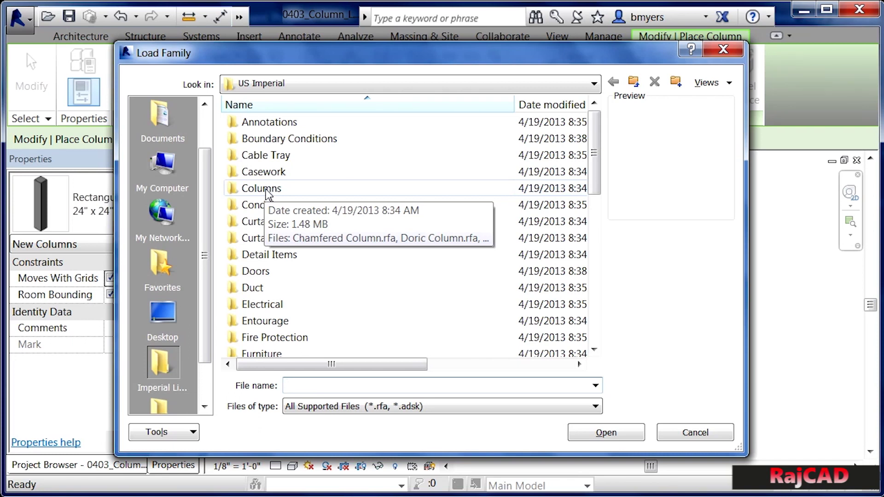
{"action": "left_click_drag", "start_coordinate": [594, 174], "coordinate": [593, 313]}
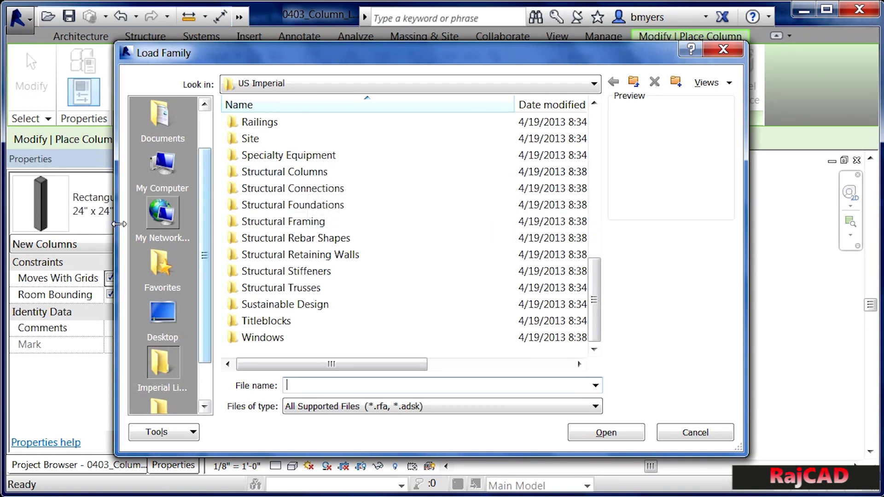
{"action": "left_click_drag", "start_coordinate": [594, 289], "coordinate": [602, 139]}
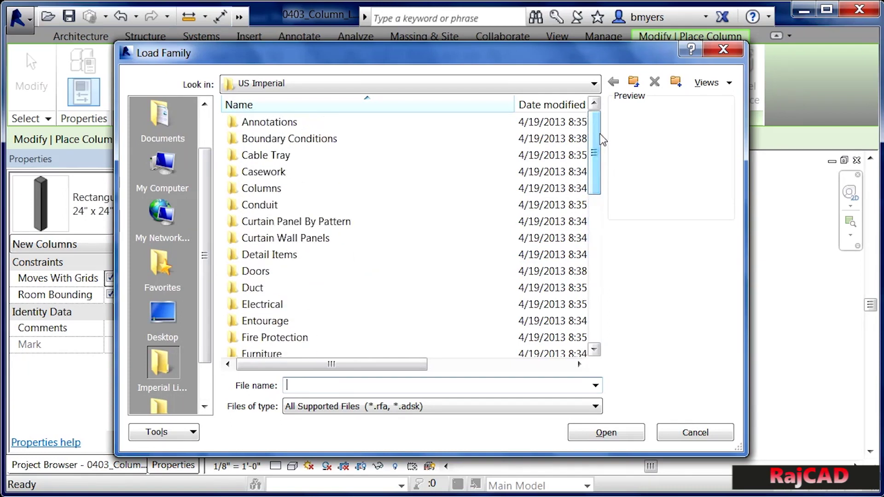
{"action": "double_click", "coordinate": [262, 188]}
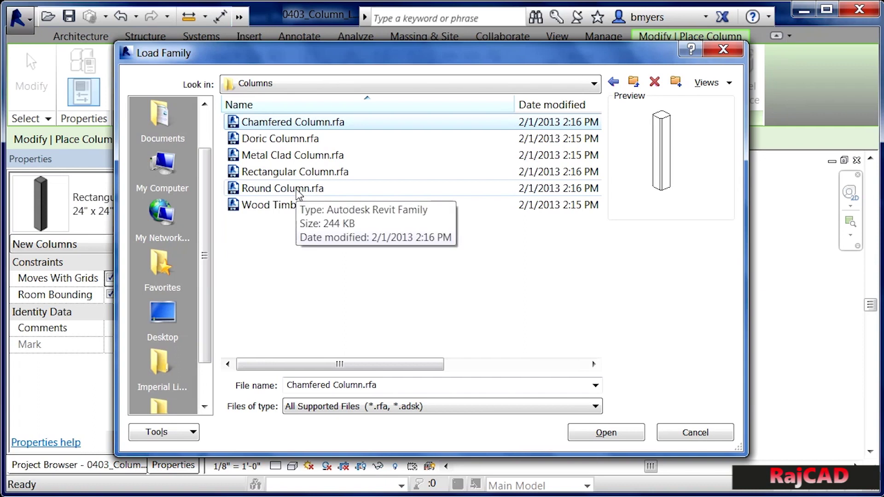
{"action": "key", "text": "Down"}
{"action": "key", "text": "Down"}
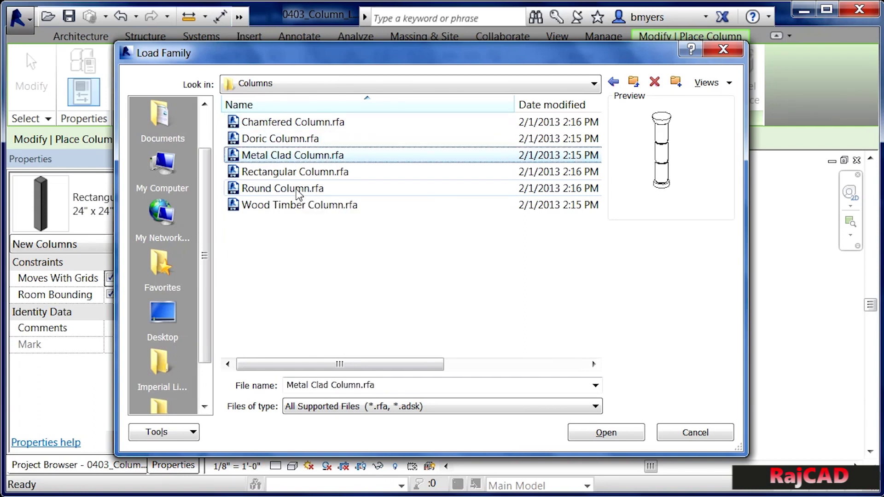
{"action": "left_click", "coordinate": [297, 188]}
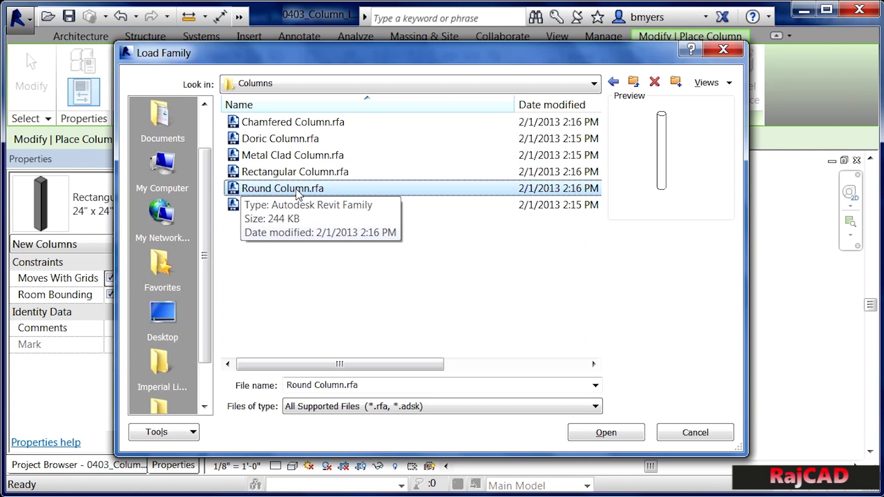
{"action": "left_click", "coordinate": [597, 439]}
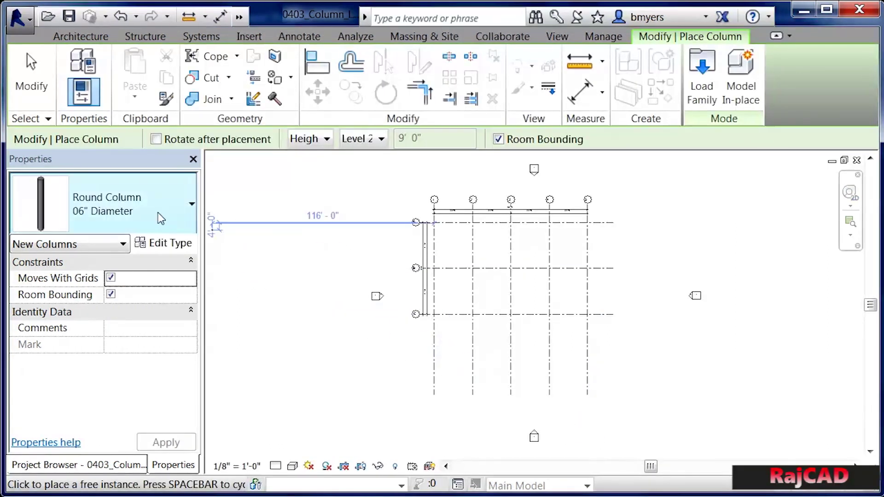
Look at the diameters offered for the round column, and end column placement without placing one
{"action": "left_click", "coordinate": [149, 215]}
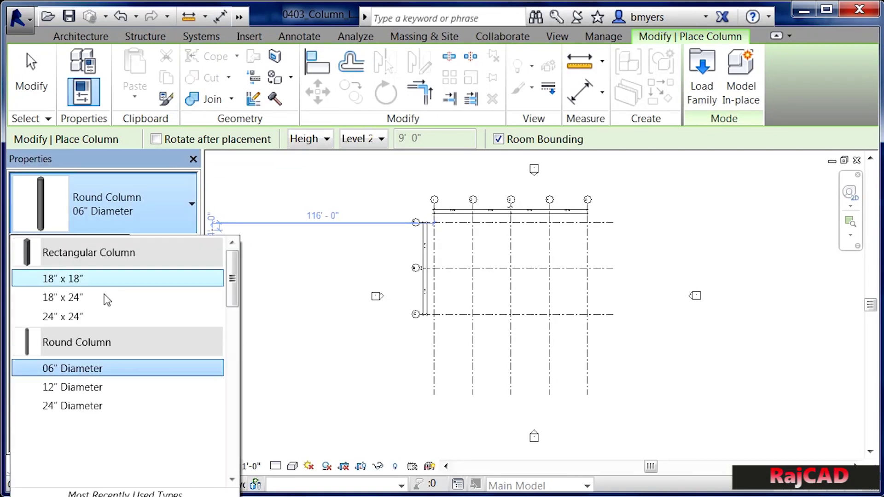
{"action": "mouse_move", "coordinate": [101, 349]}
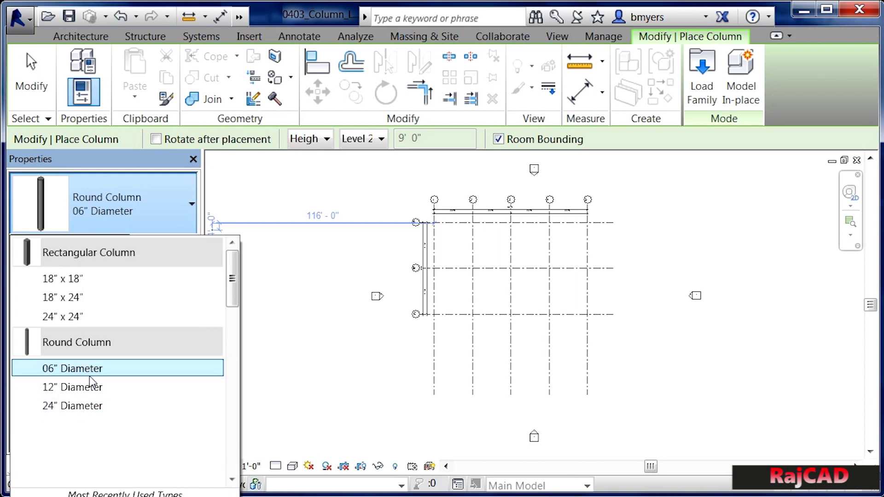
{"action": "left_click", "coordinate": [640, 136]}
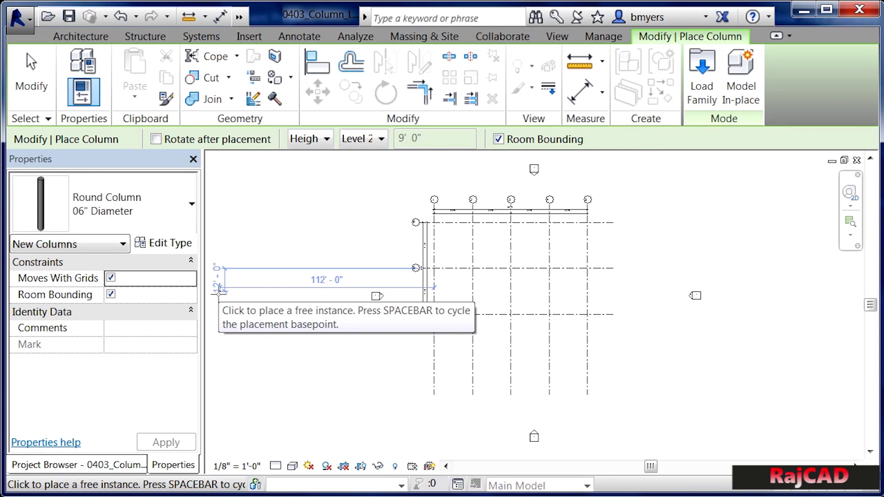
{"action": "key", "text": "Escape"}
{"action": "key", "text": "Escape"}
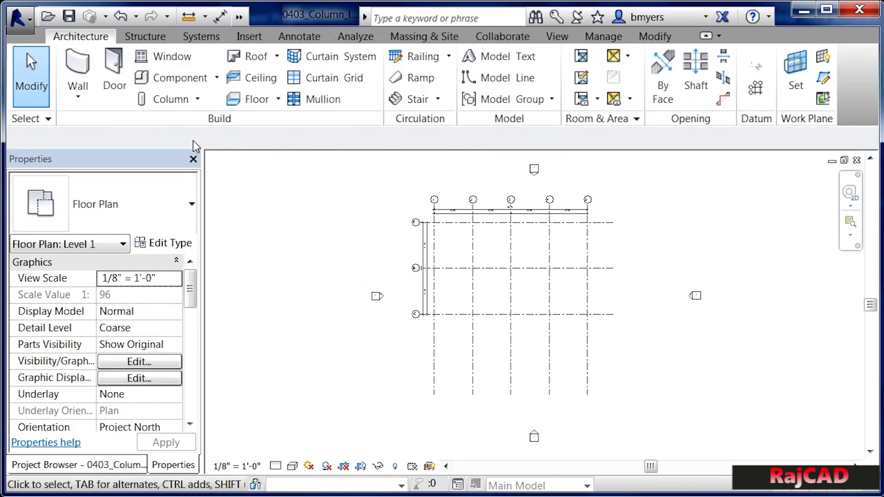
Choose W-Wide Flange-Column.rfa from the library's Structural Columns > Steel folder as the family to load
{"action": "left_click", "coordinate": [197, 99]}
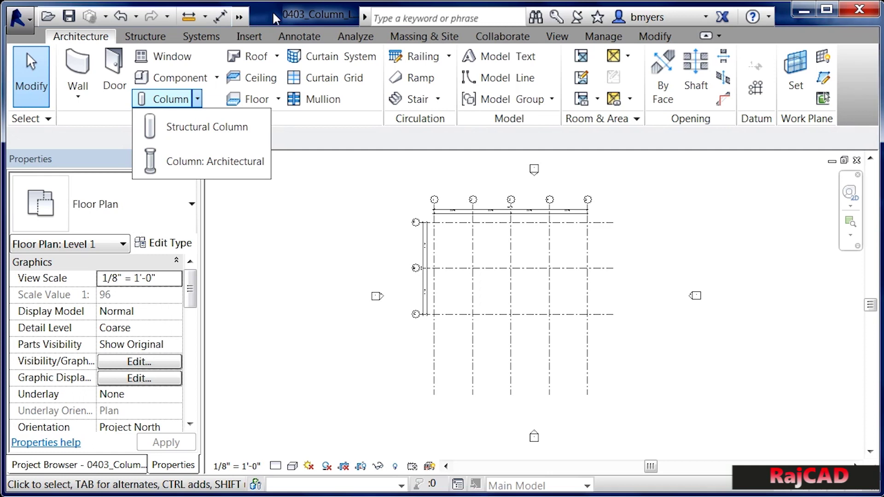
{"action": "left_click", "coordinate": [253, 40]}
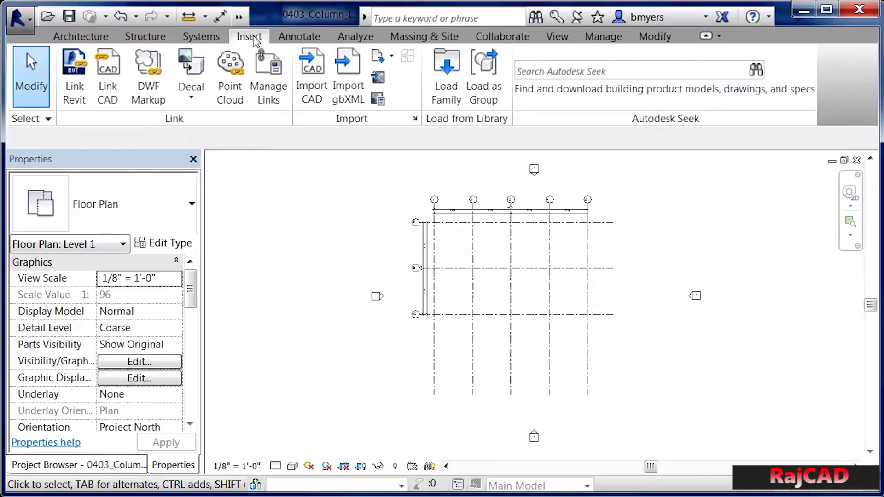
{"action": "left_click", "coordinate": [455, 86]}
{"action": "left_click_drag", "start_coordinate": [590, 158], "coordinate": [592, 302]}
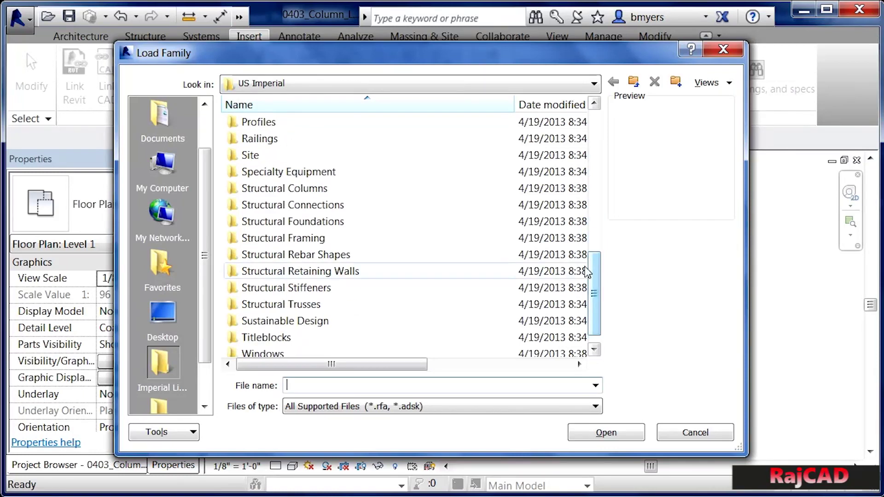
{"action": "double_click", "coordinate": [311, 190]}
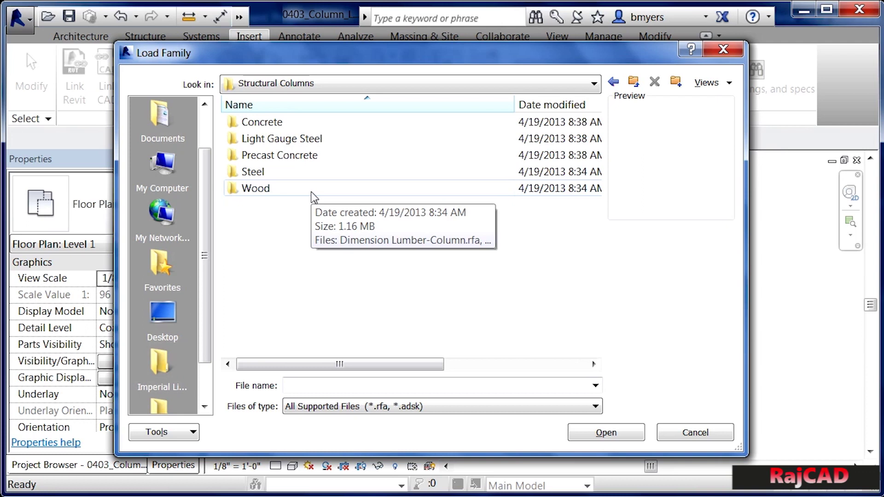
{"action": "double_click", "coordinate": [269, 171]}
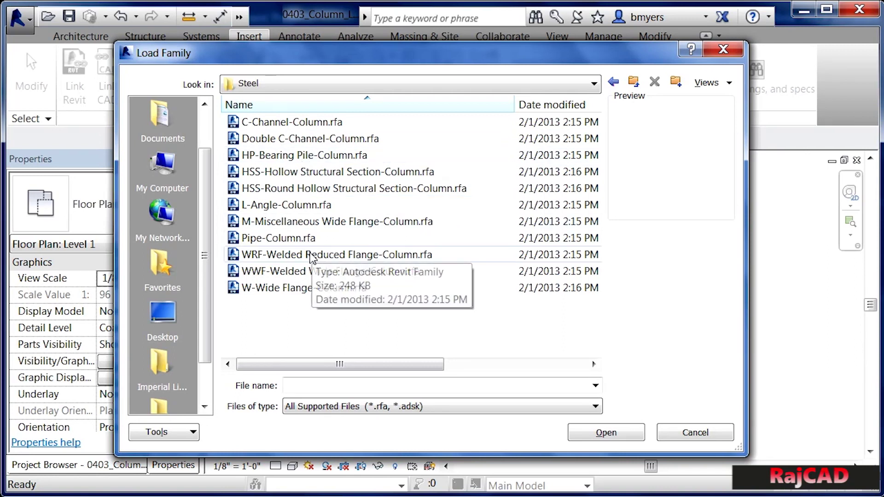
{"action": "left_click", "coordinate": [299, 290]}
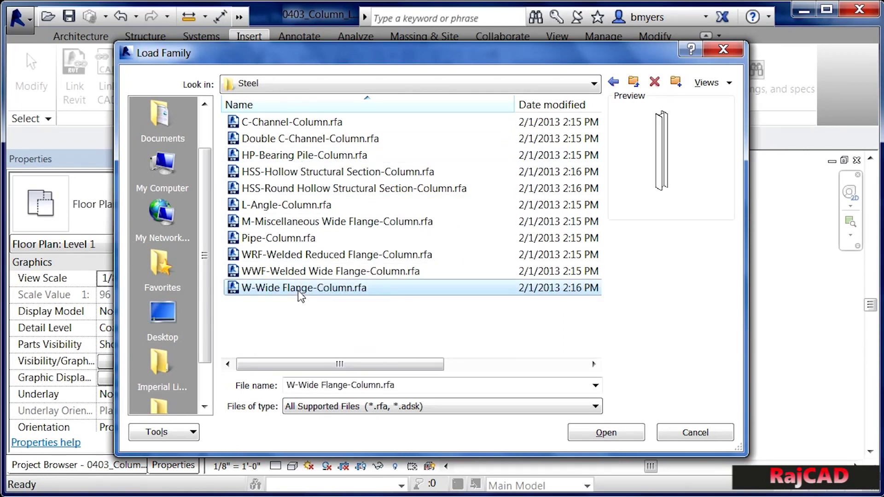
{"action": "left_click", "coordinate": [613, 433]}
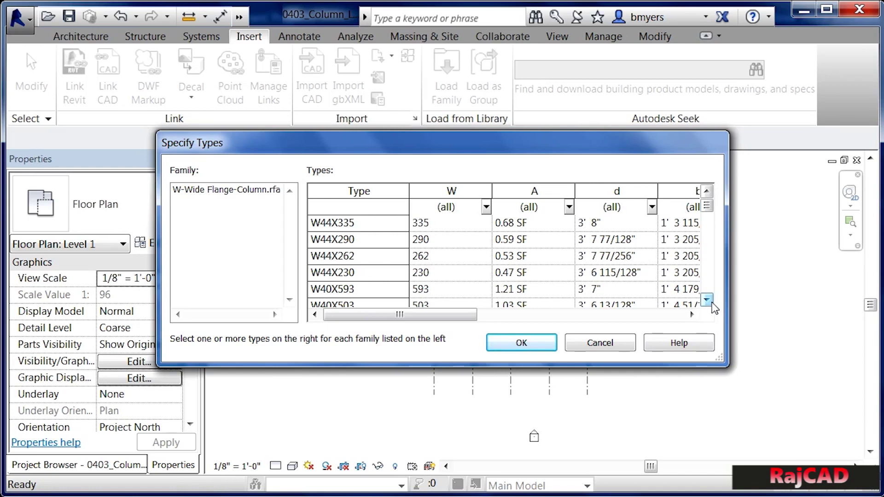
Load only the W4X13 type of the wide flange column, overwriting the existing family version
{"action": "left_click_drag", "start_coordinate": [713, 304], "coordinate": [713, 304]}
{"action": "left_click_drag", "start_coordinate": [709, 226], "coordinate": [707, 286]}
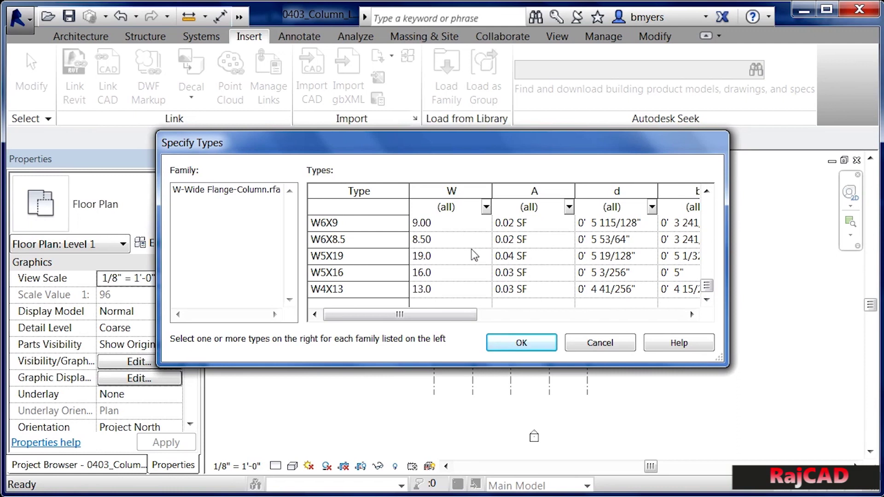
{"action": "left_click", "coordinate": [340, 289]}
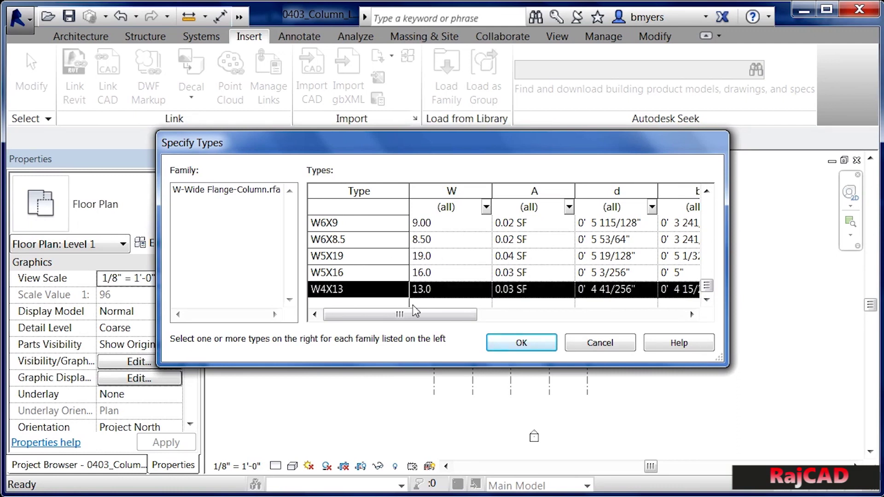
{"action": "left_click", "coordinate": [508, 345]}
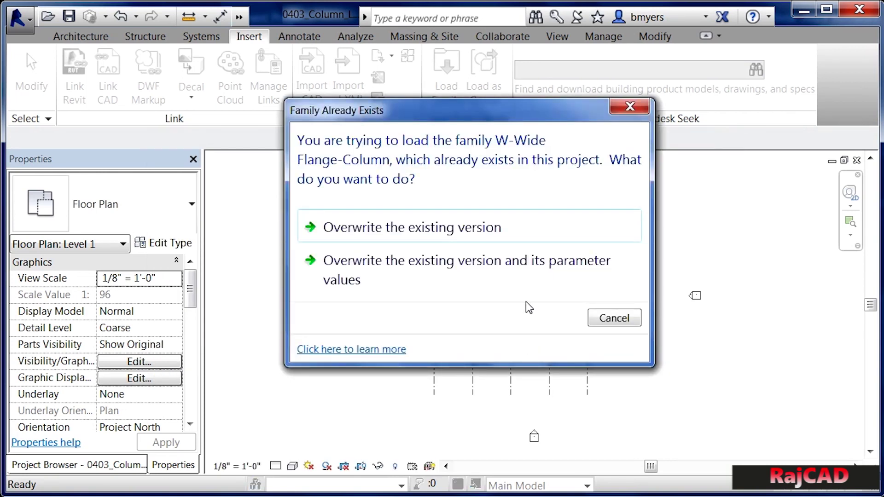
{"action": "left_click", "coordinate": [462, 237]}
{"action": "left_click", "coordinate": [462, 238]}
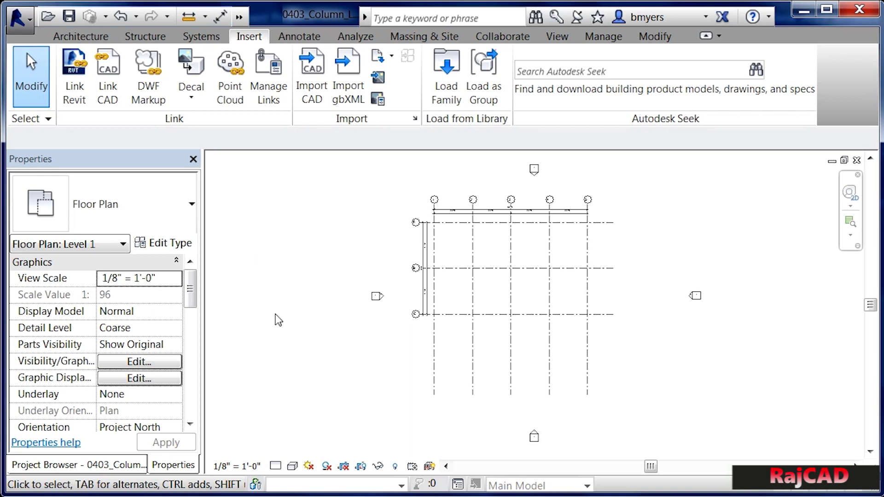
Start structural column placement and check the wide flange column types for W4X13
{"action": "left_click", "coordinate": [106, 38]}
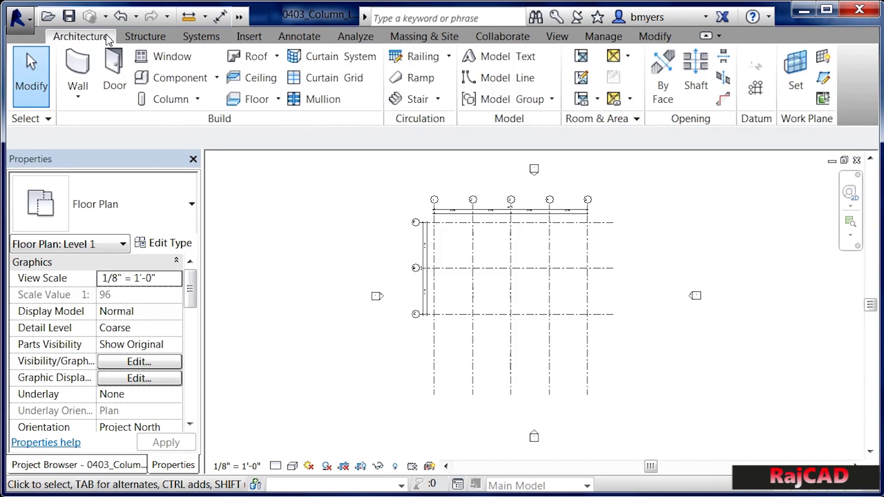
{"action": "left_click", "coordinate": [198, 99]}
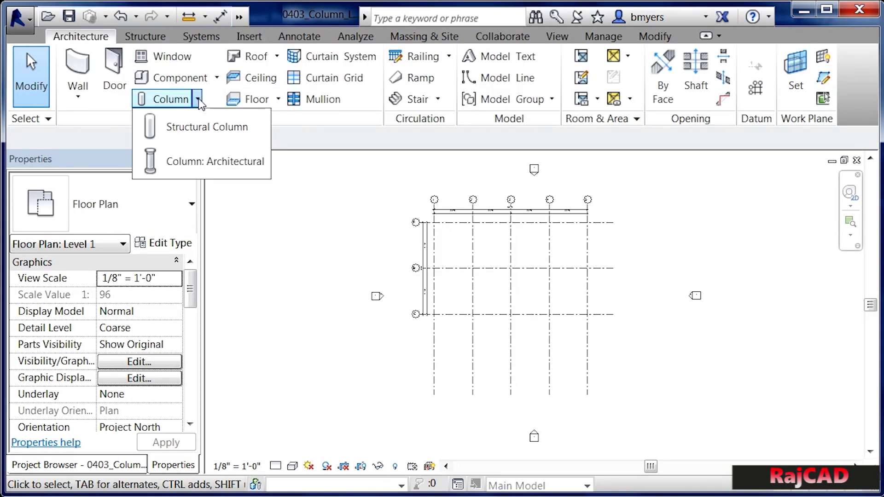
{"action": "left_click", "coordinate": [205, 130]}
{"action": "left_click", "coordinate": [186, 209]}
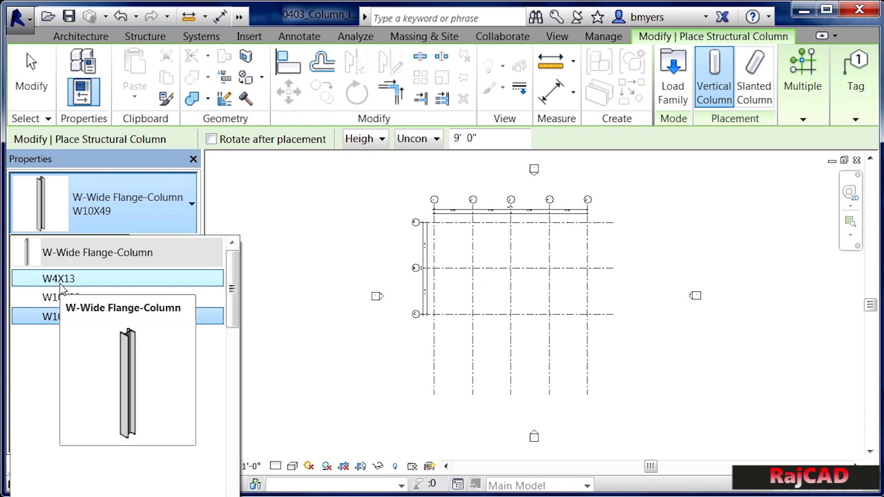
{"action": "key", "text": "Escape"}
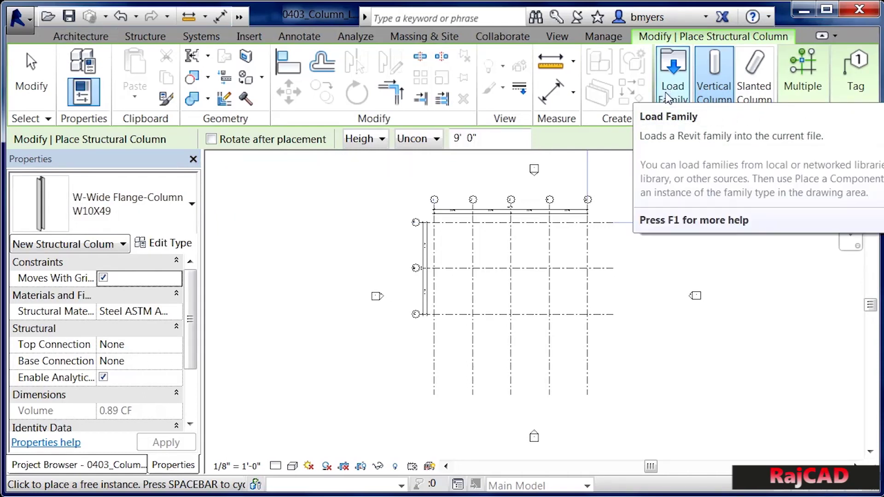
{"action": "left_click", "coordinate": [249, 37]}
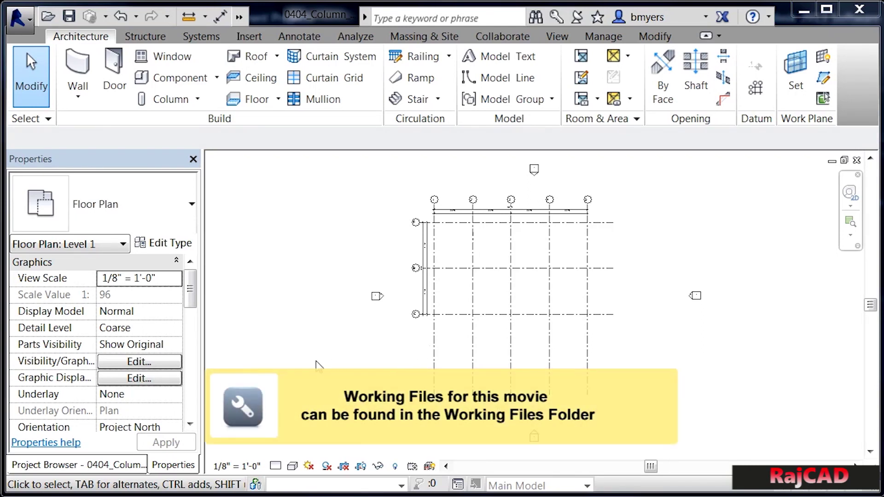
Start architectural column placement on Level 1 with the Round Column 12" Diameter type
{"action": "left_click", "coordinate": [122, 463]}
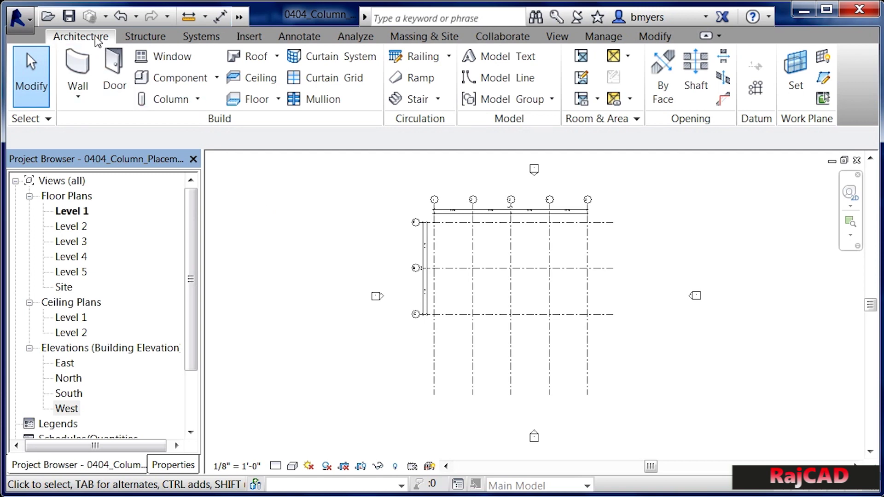
{"action": "left_click", "coordinate": [194, 104]}
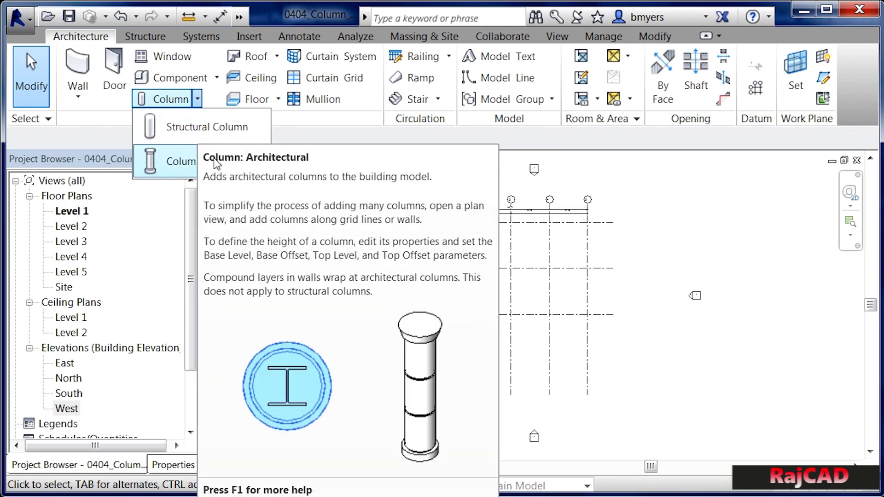
{"action": "left_click", "coordinate": [183, 159]}
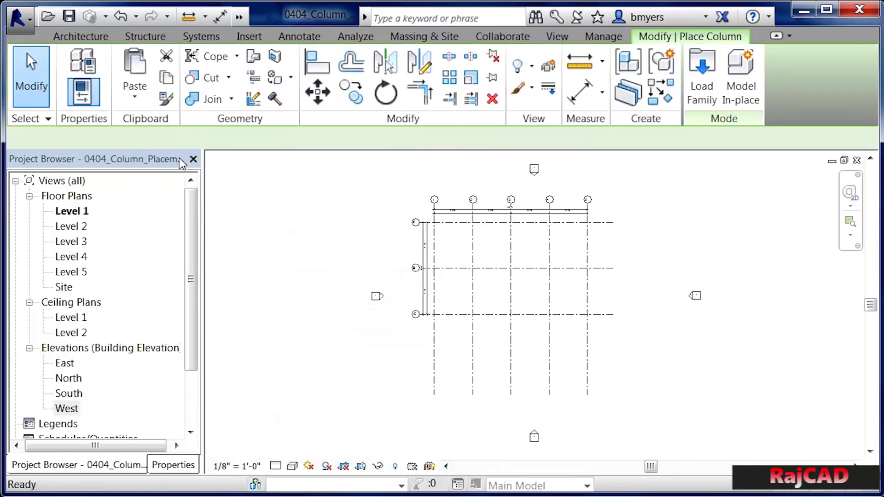
{"action": "left_click", "coordinate": [174, 466]}
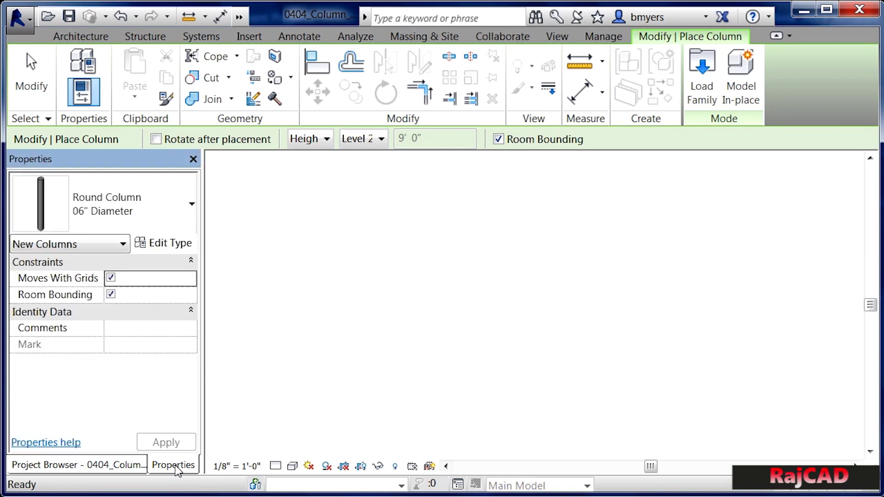
{"action": "left_click", "coordinate": [159, 210]}
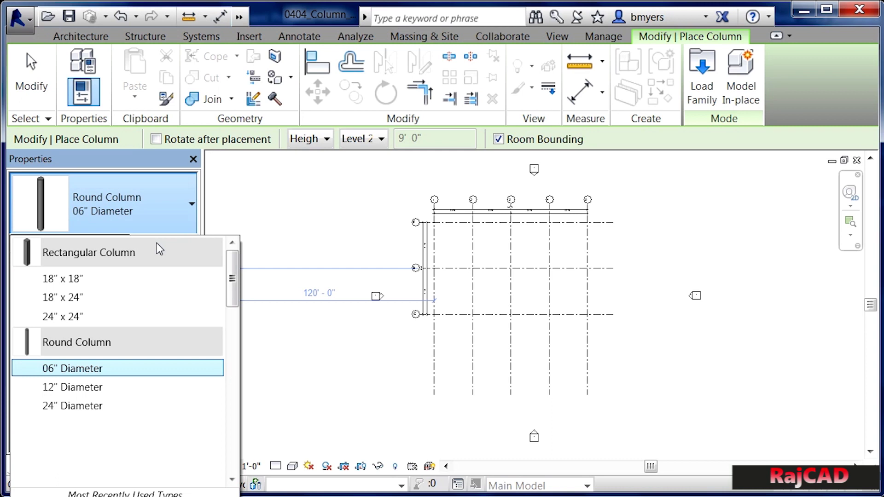
{"action": "left_click", "coordinate": [61, 390]}
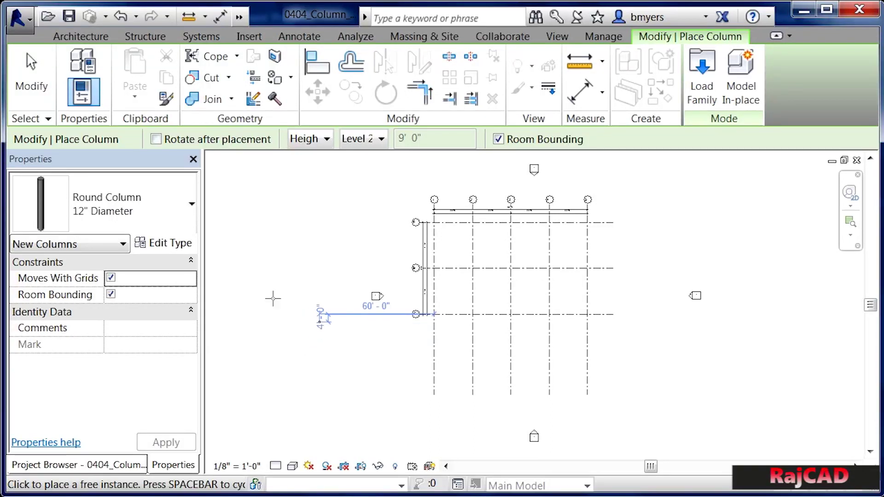
Set the new columns to be placed by height with Level 2 as their top level
{"action": "left_click", "coordinate": [111, 279]}
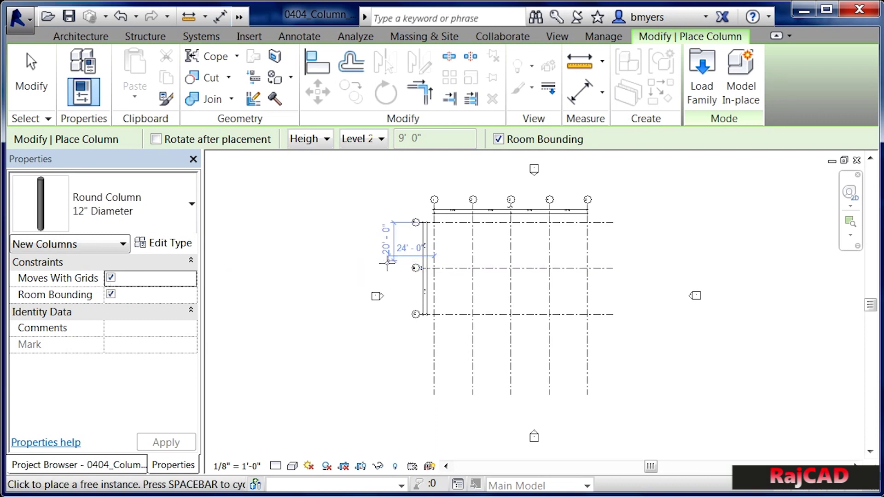
{"action": "scroll", "coordinate": [469, 233], "scroll_direction": "up", "scroll_amount": 1}
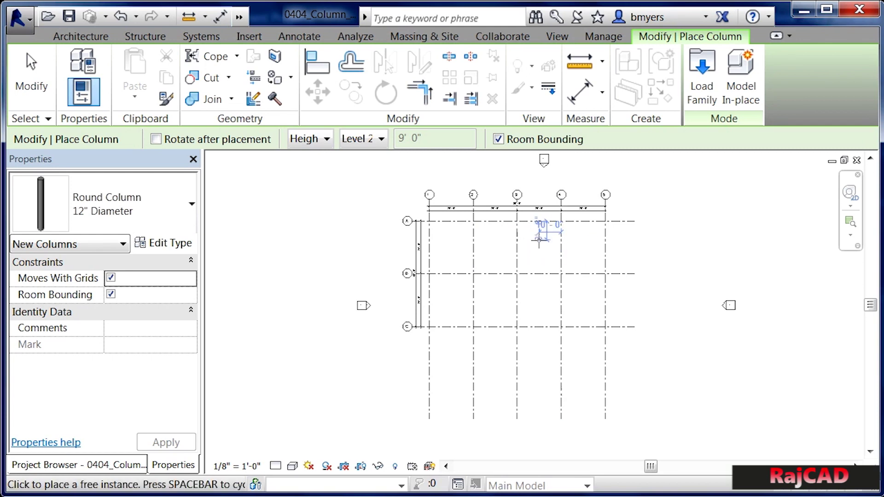
{"action": "scroll", "coordinate": [539, 239], "scroll_direction": "up", "scroll_amount": 2}
{"action": "scroll", "coordinate": [539, 240], "scroll_direction": "up", "scroll_amount": 1}
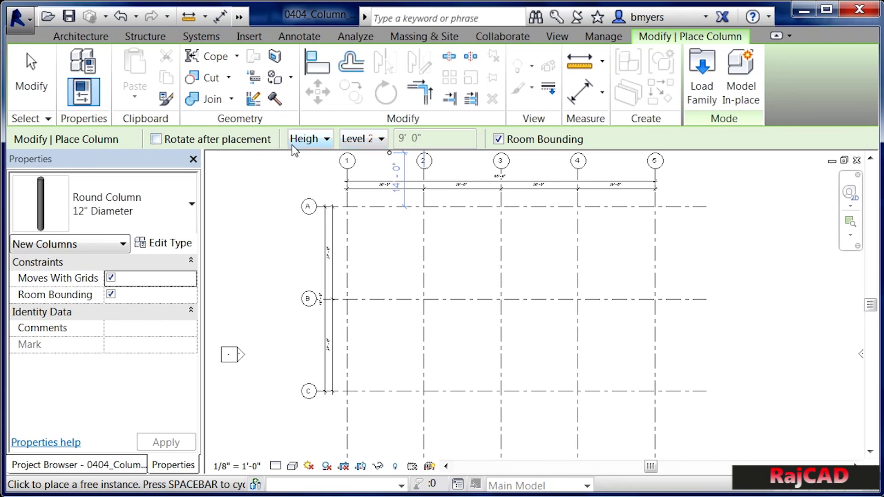
{"action": "left_click", "coordinate": [327, 140]}
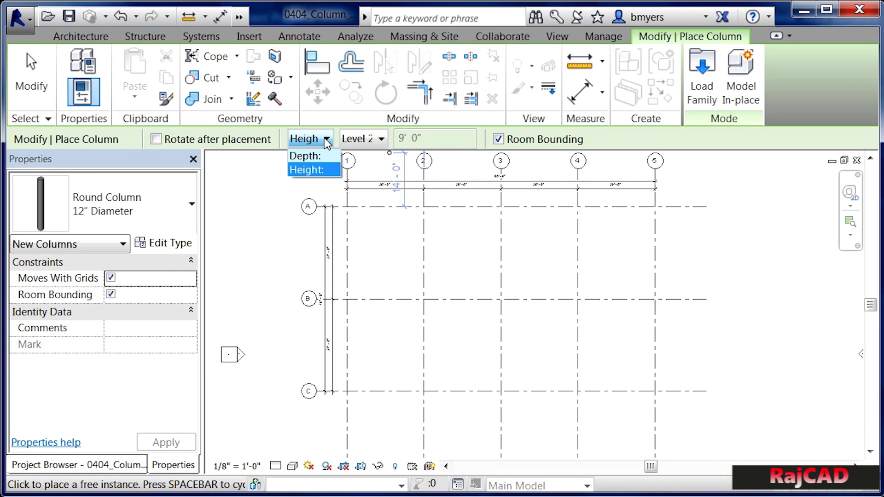
{"action": "left_click", "coordinate": [481, 137]}
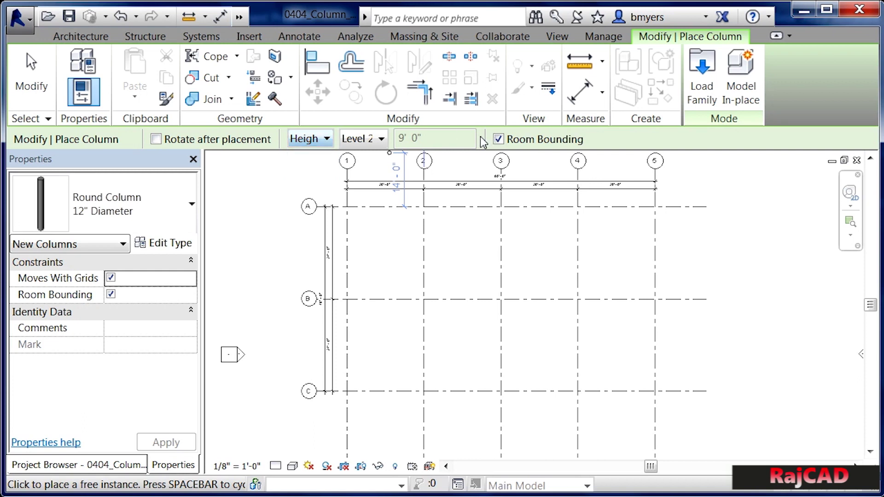
{"action": "left_click", "coordinate": [376, 141]}
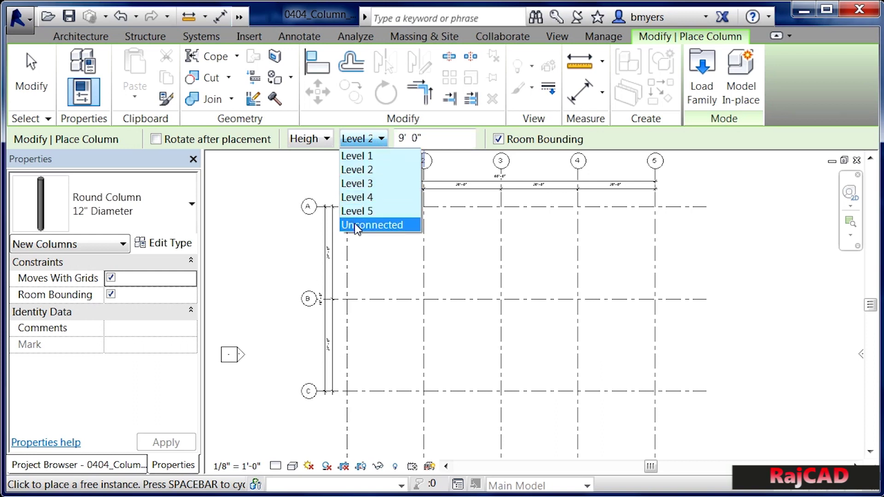
{"action": "left_click", "coordinate": [374, 176]}
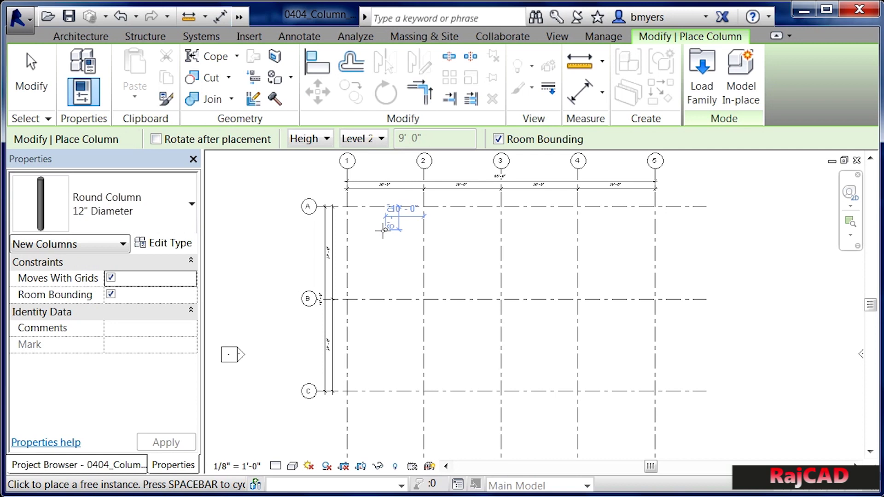
Place 12" round columns along grid A at its intersections with grids 1 through 5
{"action": "scroll", "coordinate": [347, 206], "scroll_direction": "up", "scroll_amount": 1}
{"action": "scroll", "coordinate": [348, 206], "scroll_direction": "up", "scroll_amount": 3}
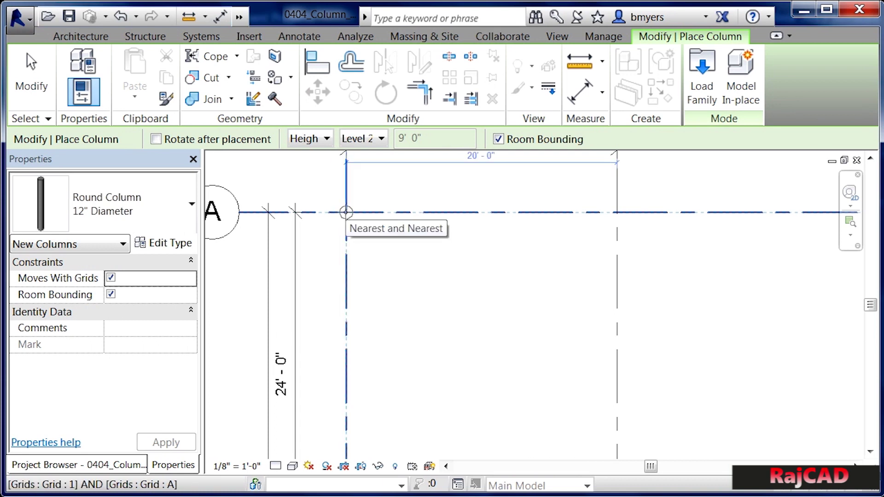
{"action": "left_click", "coordinate": [346, 212]}
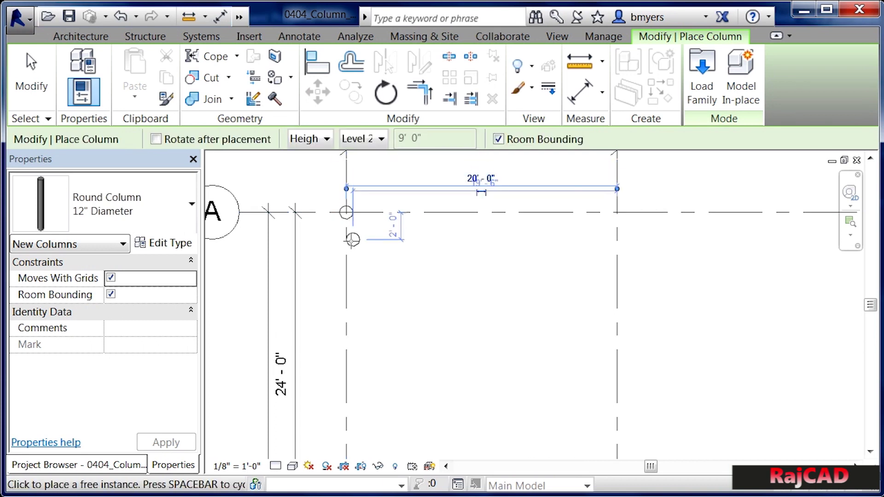
{"action": "left_click", "coordinate": [617, 212]}
{"action": "scroll", "coordinate": [396, 253], "scroll_direction": "down", "scroll_amount": 3}
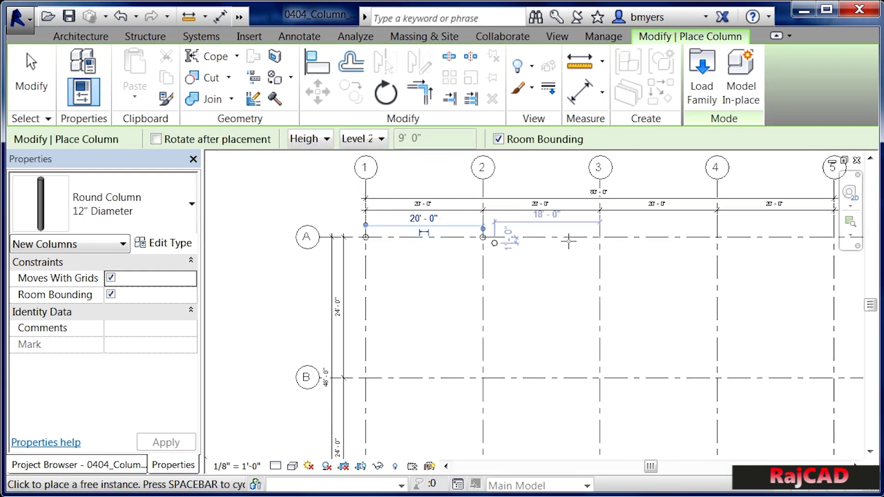
{"action": "left_click", "coordinate": [600, 237]}
{"action": "left_click", "coordinate": [717, 237]}
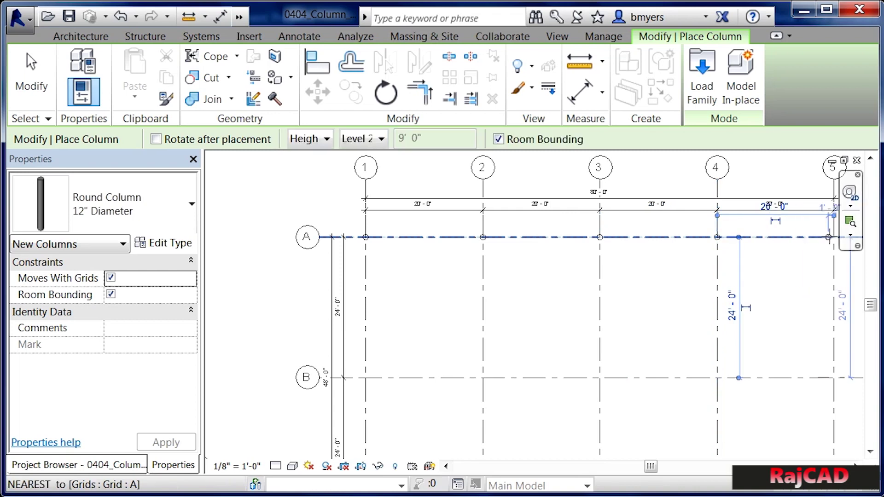
{"action": "left_click", "coordinate": [834, 237]}
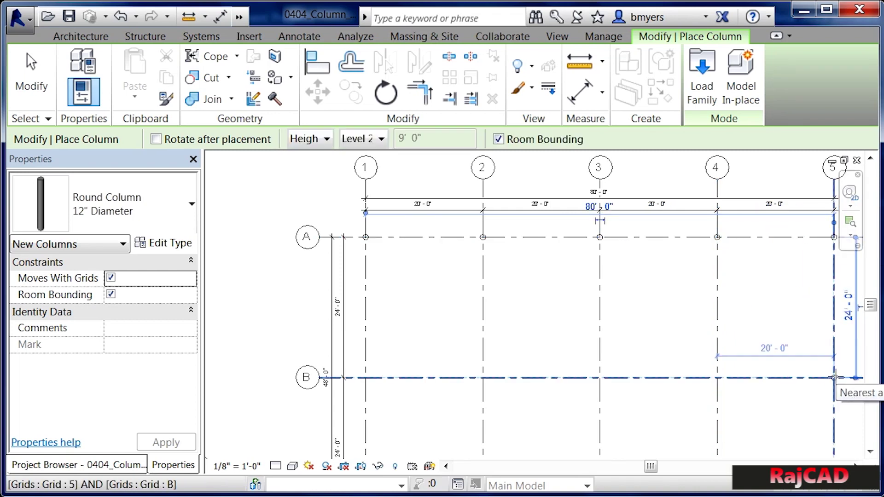
Place 12" round columns along grid B at its intersections with grids 5 through 1
{"action": "left_click", "coordinate": [717, 378]}
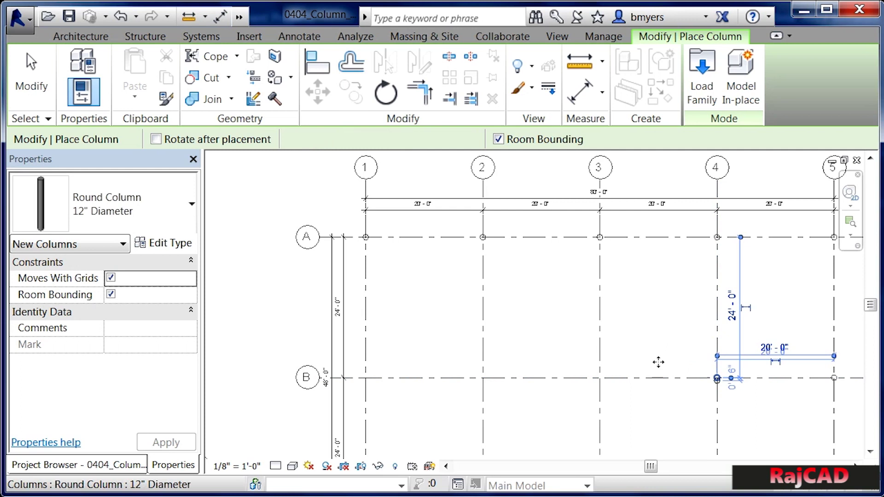
{"action": "left_click", "coordinate": [600, 377]}
{"action": "scroll", "coordinate": [465, 377], "scroll_direction": "up", "scroll_amount": 1}
{"action": "left_click", "coordinate": [485, 376]}
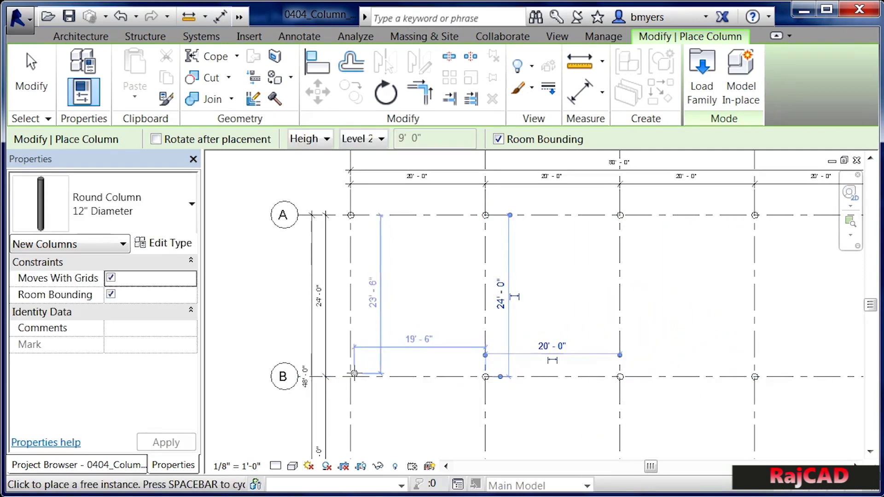
{"action": "left_click", "coordinate": [350, 377]}
Place 12" round columns along grid C at its intersections with grids 1 through 5
{"action": "scroll", "coordinate": [350, 382], "scroll_direction": "down", "scroll_amount": 2}
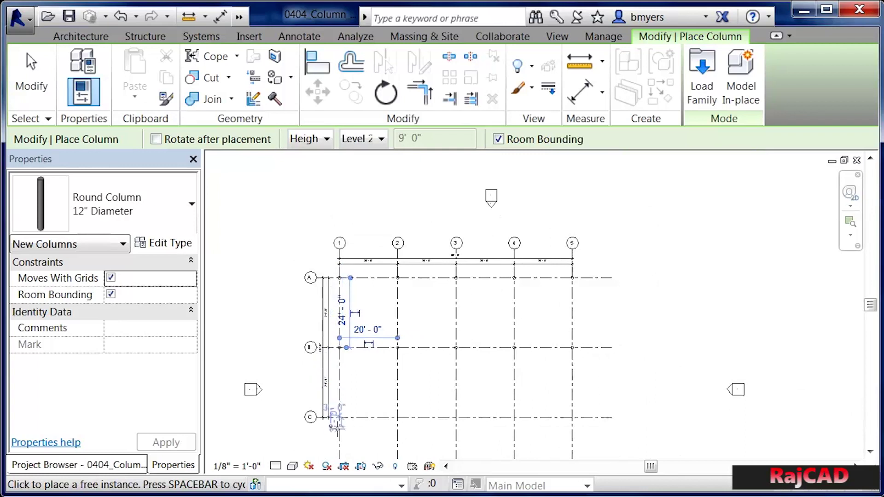
{"action": "scroll", "coordinate": [341, 419], "scroll_direction": "up", "scroll_amount": 1}
{"action": "scroll", "coordinate": [341, 418], "scroll_direction": "up", "scroll_amount": 2}
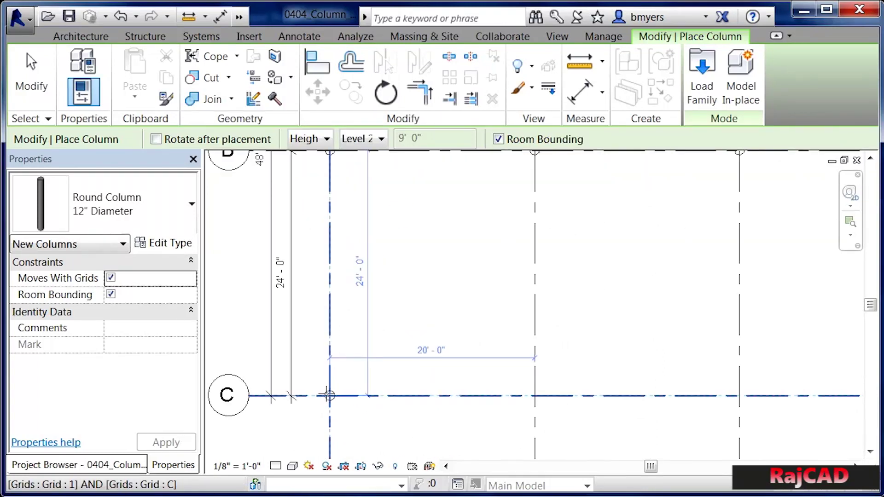
{"action": "left_click", "coordinate": [535, 396]}
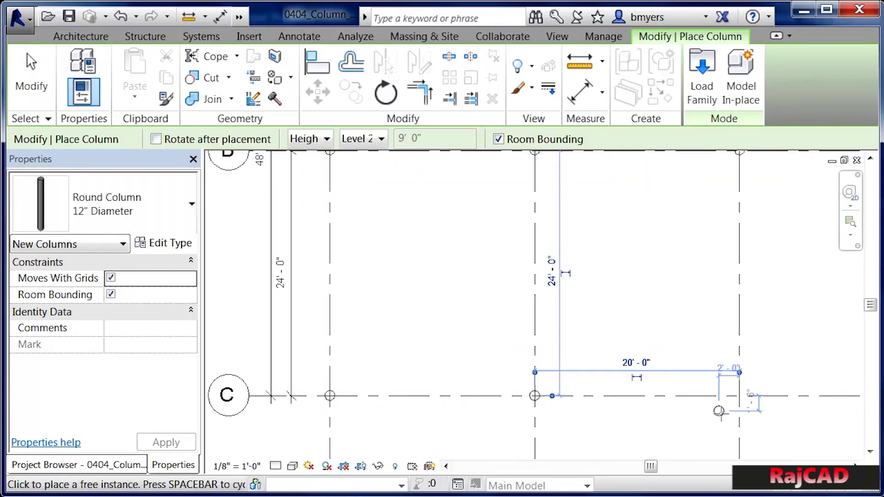
{"action": "left_click", "coordinate": [740, 400]}
{"action": "scroll", "coordinate": [691, 403], "scroll_direction": "down", "scroll_amount": 3}
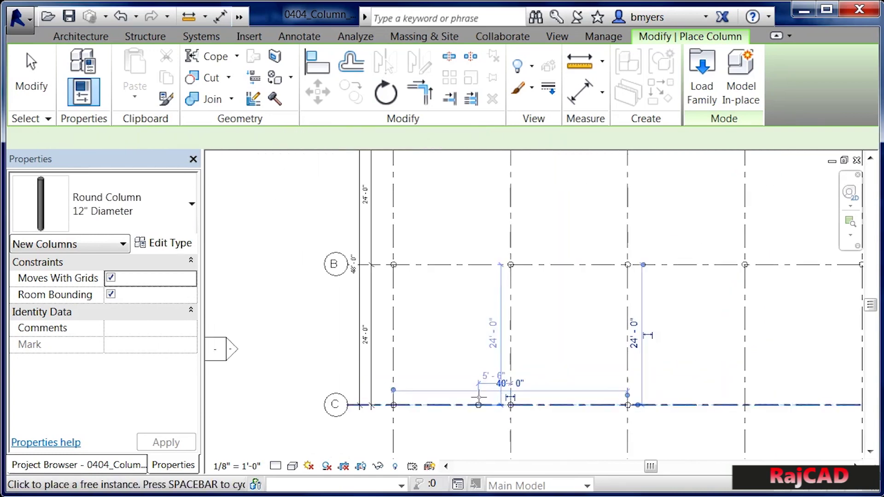
{"action": "left_click", "coordinate": [679, 401]}
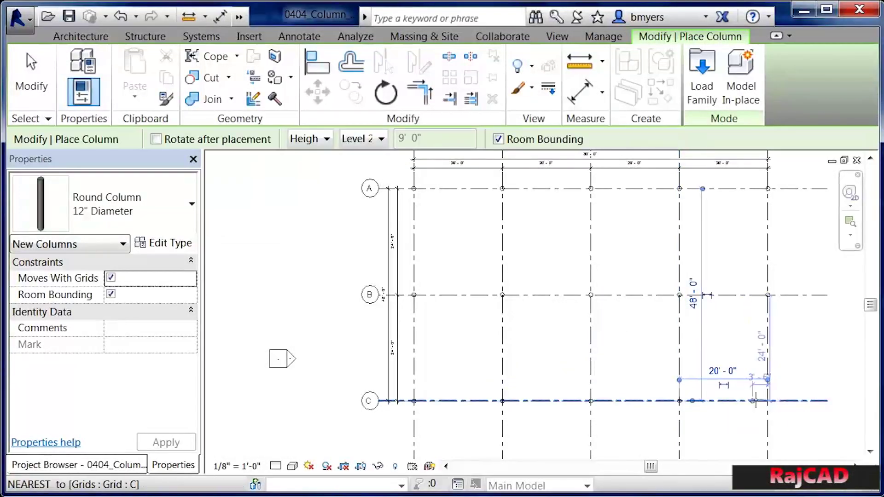
{"action": "scroll", "coordinate": [769, 402], "scroll_direction": "up", "scroll_amount": 2}
{"action": "left_click", "coordinate": [770, 405]}
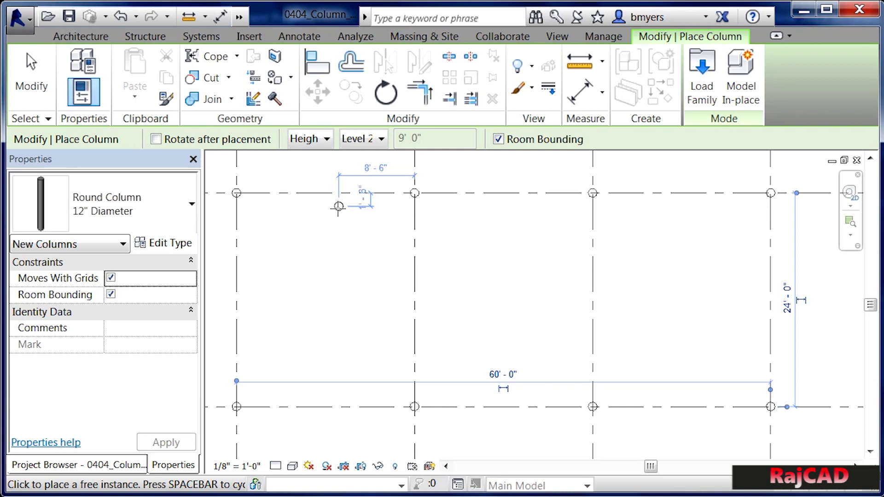
Check the placed columns in the South elevation and in the default 3D view
{"action": "left_click", "coordinate": [115, 465]}
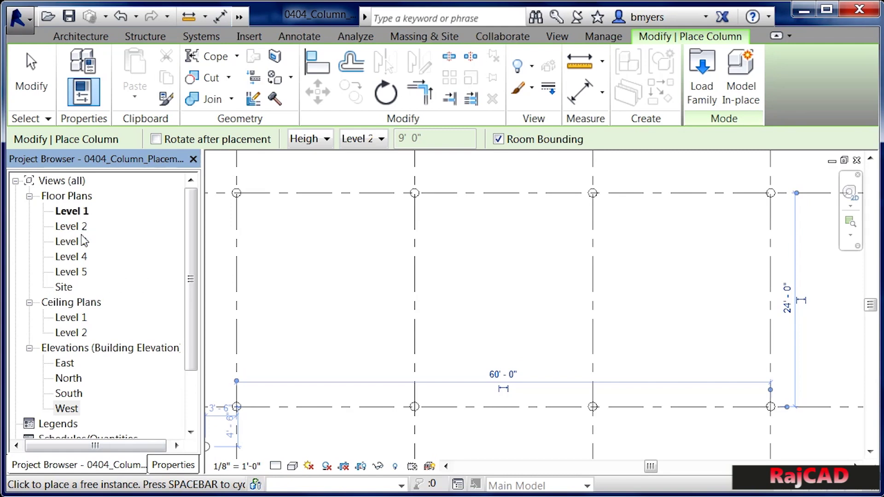
{"action": "double_click", "coordinate": [69, 394]}
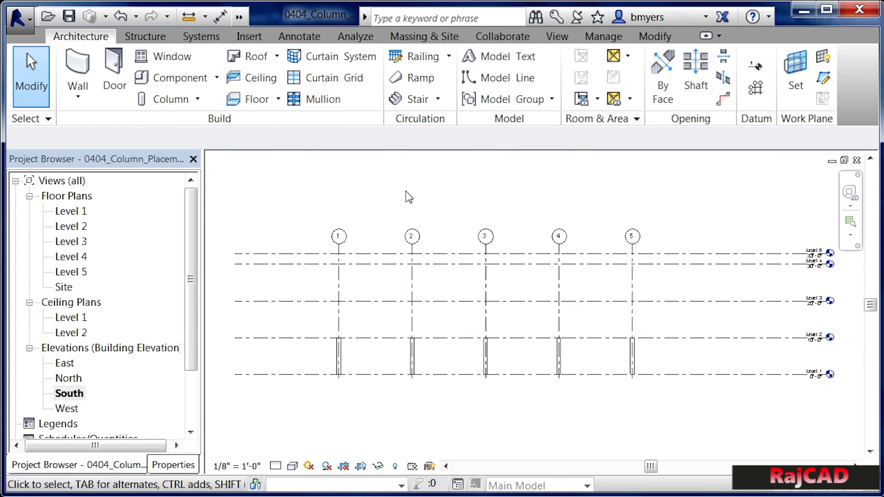
{"action": "left_click", "coordinate": [238, 20]}
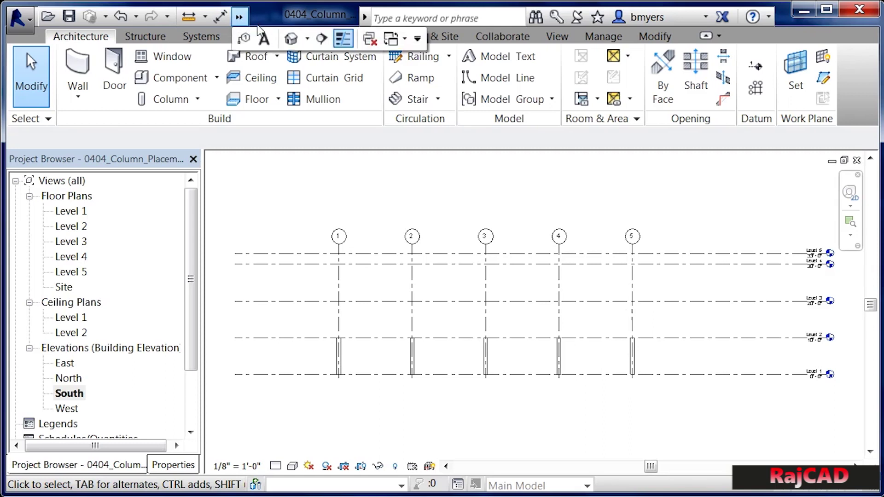
{"action": "left_click", "coordinate": [293, 40]}
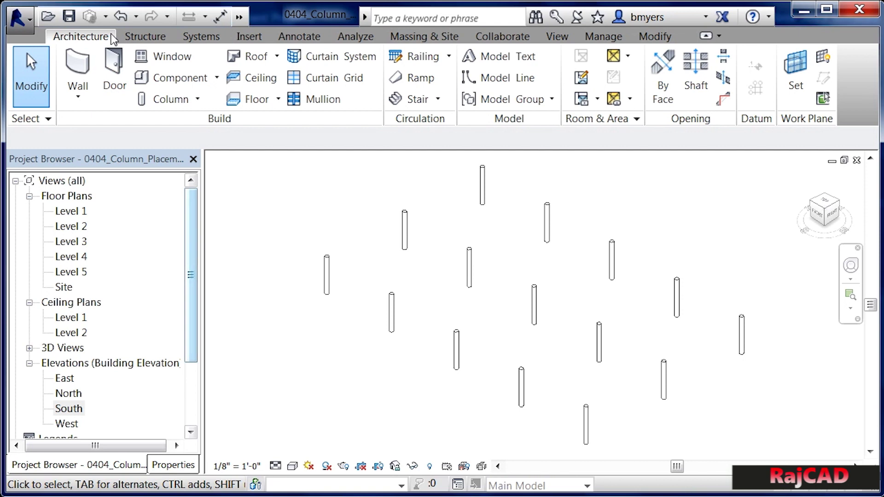
Start architectural column placement in the 3D view and look at the available column types
{"action": "left_click", "coordinate": [197, 99]}
{"action": "left_click", "coordinate": [203, 159]}
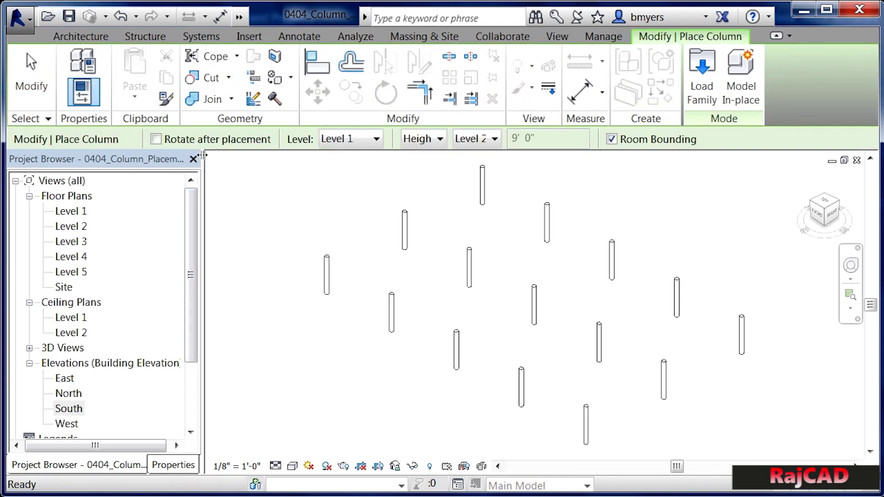
{"action": "left_click", "coordinate": [166, 466]}
{"action": "left_click", "coordinate": [155, 208]}
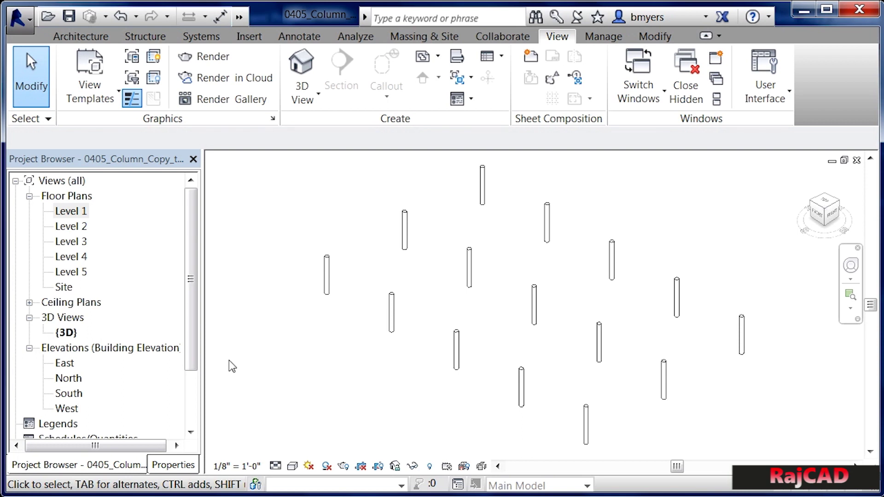
Open the South elevation of the 0405 column copy project
{"action": "double_click", "coordinate": [74, 395]}
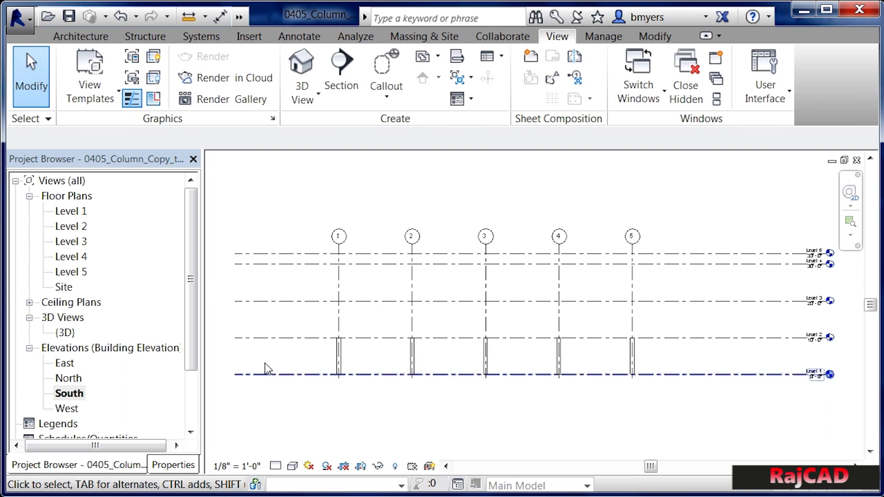
In the Level 1 floor plan, select the columns at all grid intersections and filter the selection to the Columns category
{"action": "double_click", "coordinate": [78, 214]}
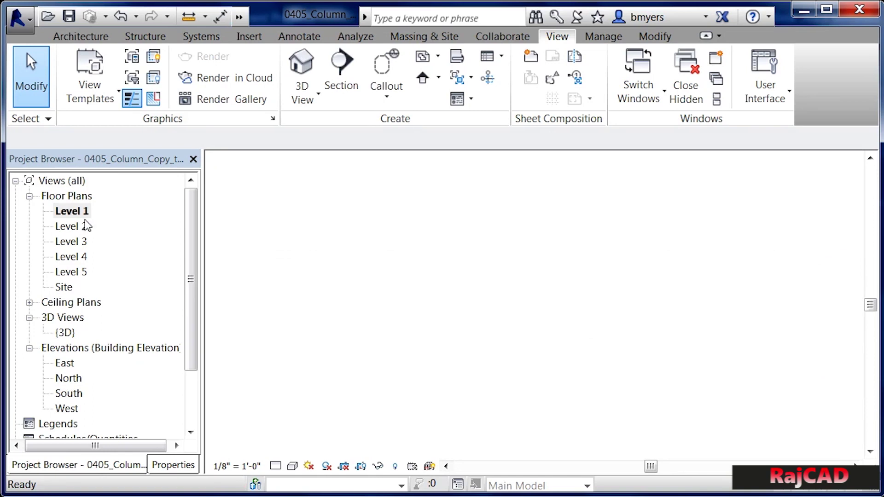
{"action": "scroll", "coordinate": [525, 244], "scroll_direction": "up", "scroll_amount": 3}
{"action": "scroll", "coordinate": [529, 267], "scroll_direction": "up", "scroll_amount": 2}
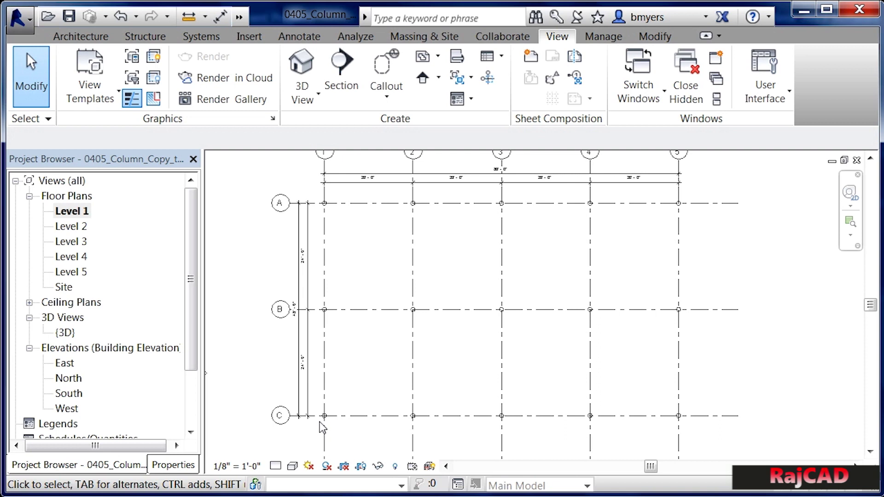
{"action": "left_click_drag", "start_coordinate": [317, 424], "coordinate": [714, 191]}
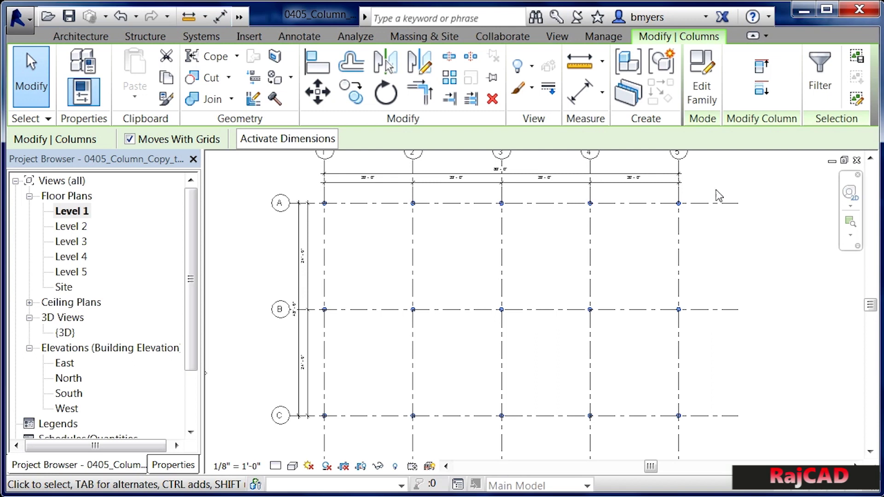
{"action": "left_click", "coordinate": [823, 77]}
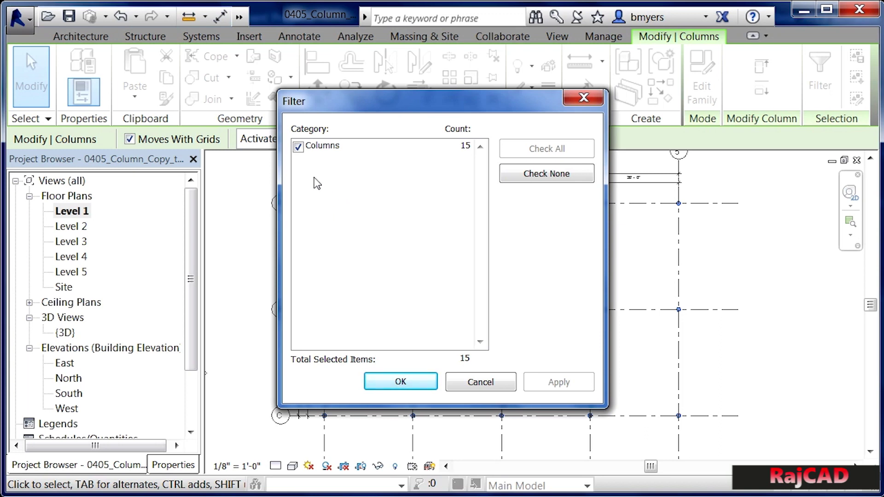
{"action": "left_click", "coordinate": [401, 382]}
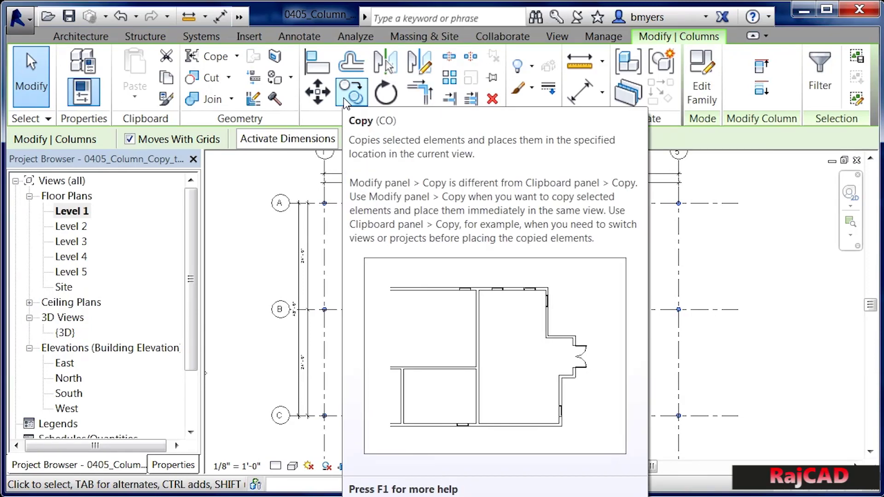
Copy the selected columns to the clipboard and paste them aligned to Level 2 and Level 3
{"action": "left_click", "coordinate": [168, 80]}
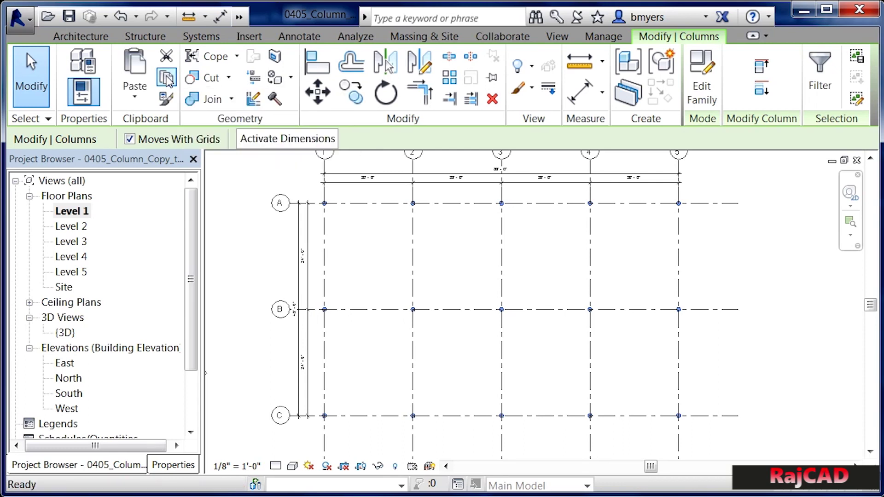
{"action": "left_click", "coordinate": [136, 99]}
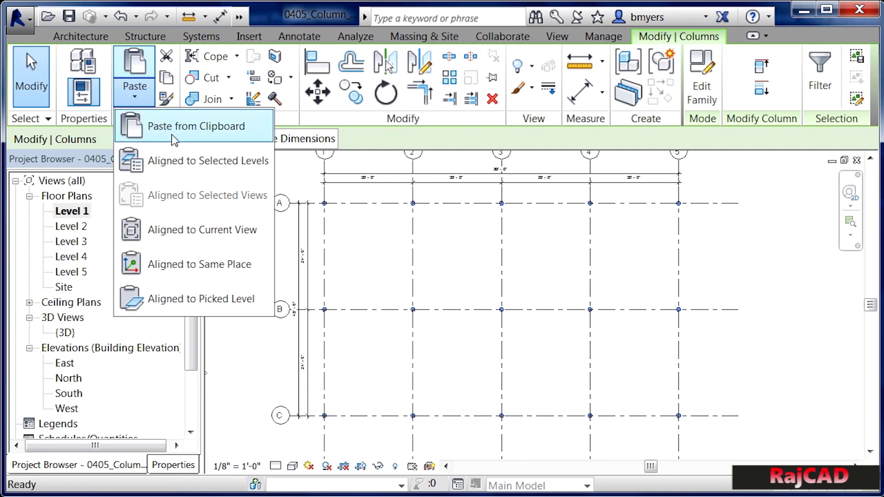
{"action": "left_click", "coordinate": [166, 169]}
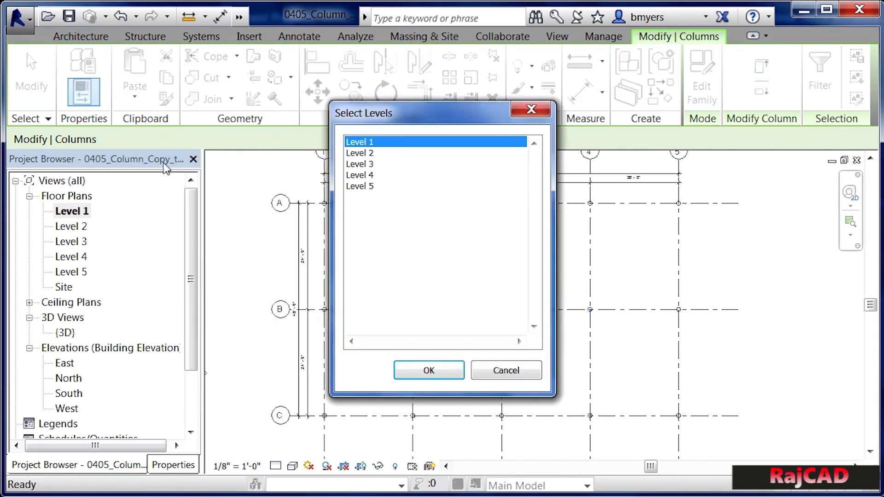
{"action": "left_click", "coordinate": [368, 154]}
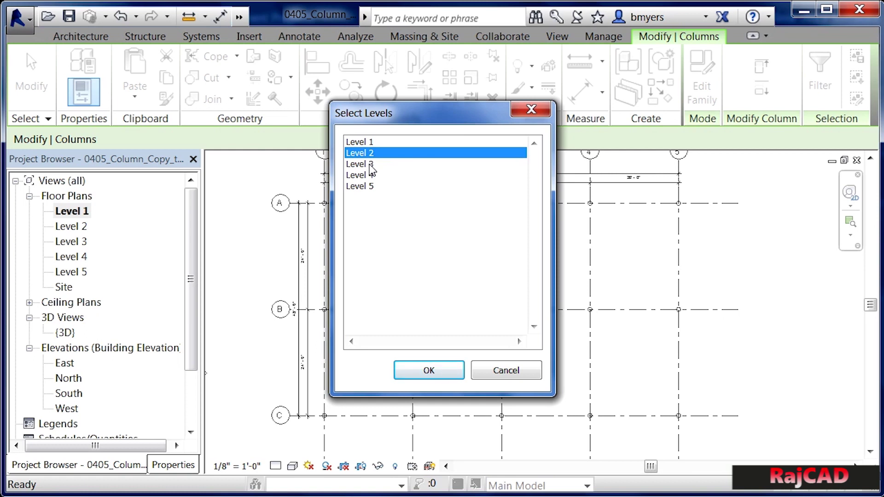
{"action": "left_click", "coordinate": [370, 164], "text": "ctrl"}
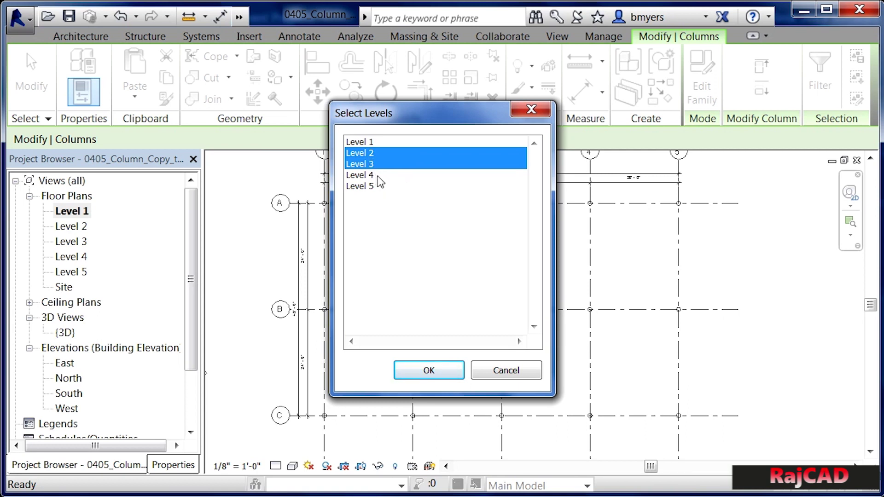
{"action": "left_click", "coordinate": [428, 371]}
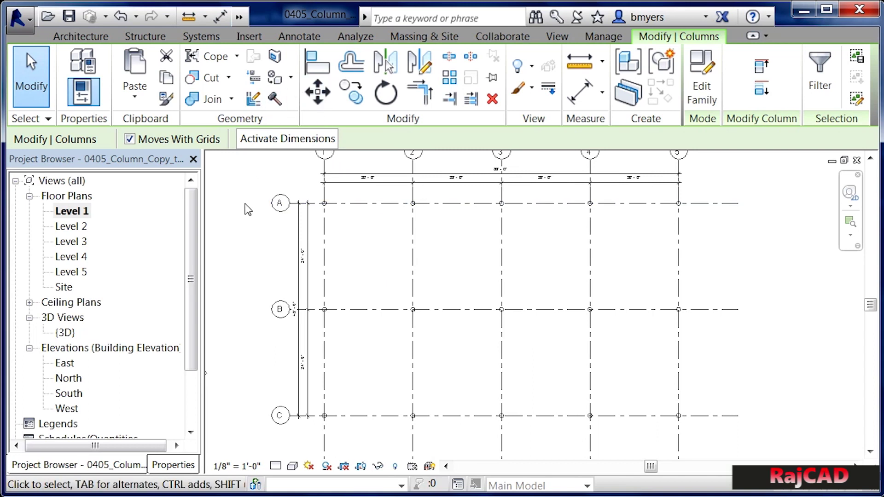
Check the stacked columns in the default 3D view and clear the selection
{"action": "left_click", "coordinate": [241, 21]}
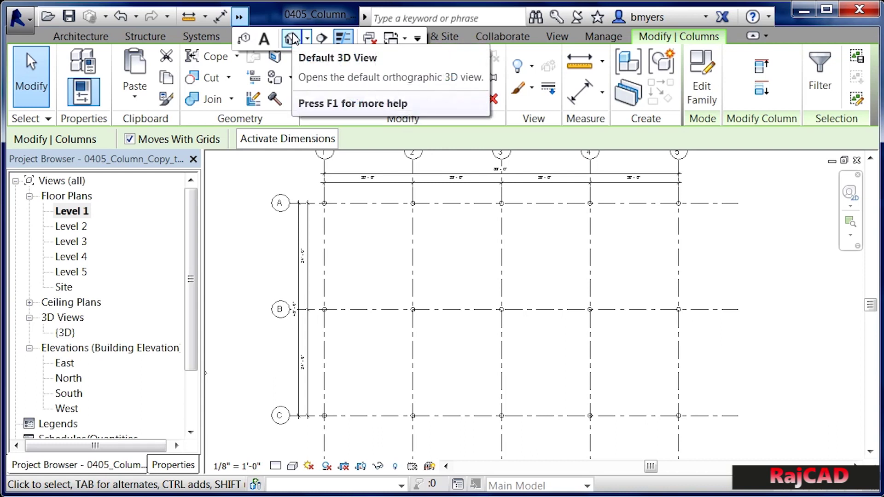
{"action": "double_click", "coordinate": [65, 332]}
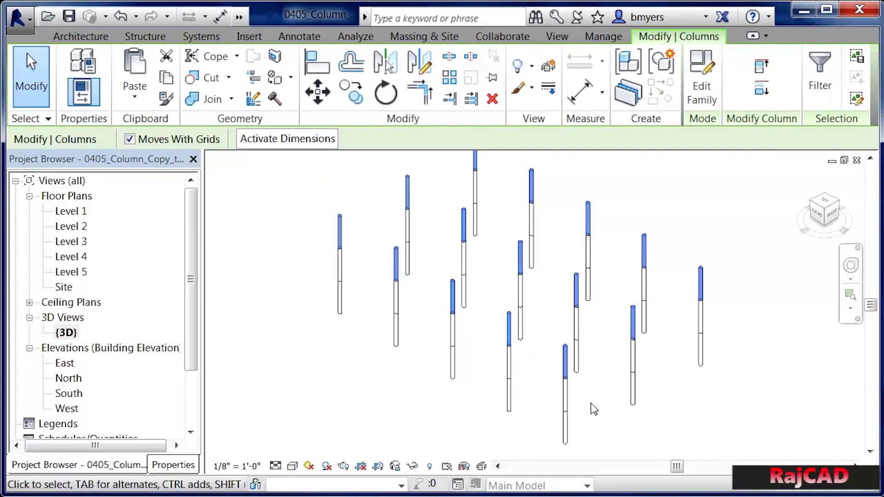
{"action": "left_click", "coordinate": [603, 431]}
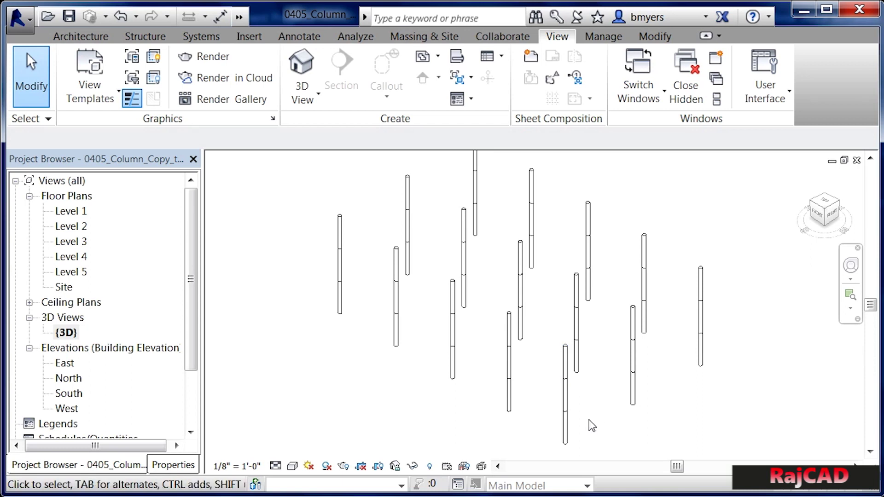
Copy the uppermost segment of the front corner column to the clipboard and look at the available paste options
{"action": "left_click", "coordinate": [565, 361]}
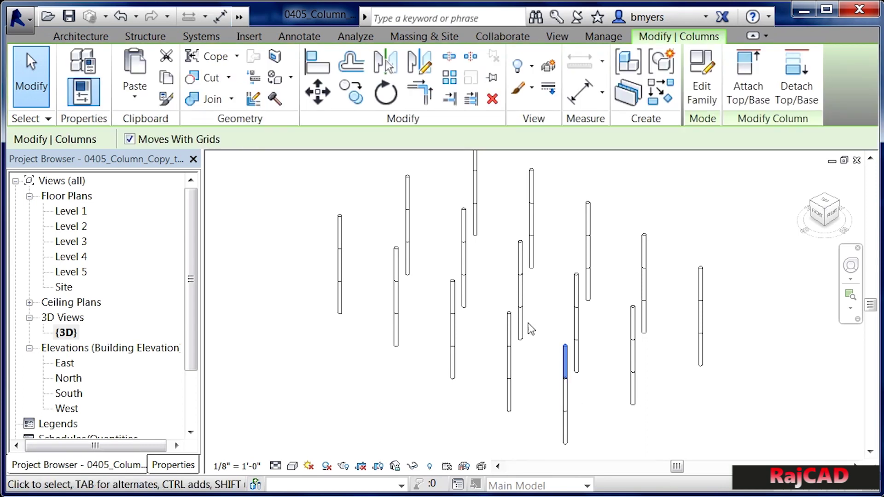
{"action": "left_click", "coordinate": [167, 77]}
{"action": "left_click", "coordinate": [133, 90]}
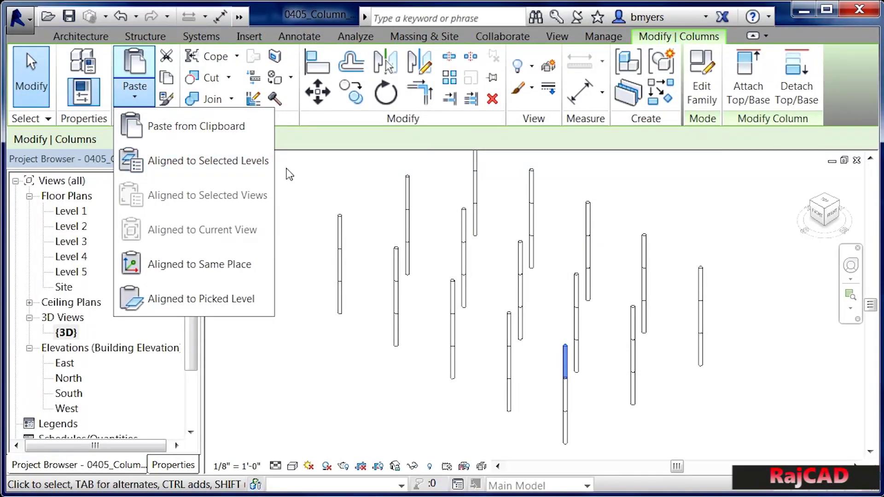
{"action": "left_click", "coordinate": [323, 145]}
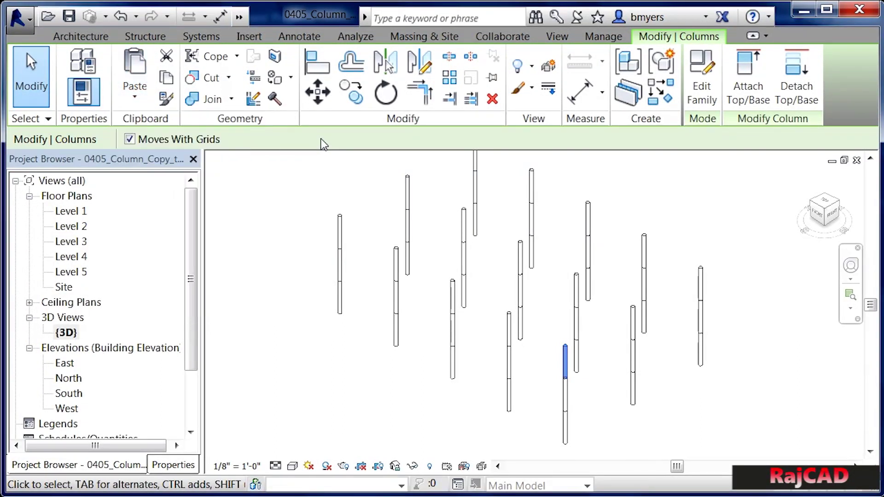
Check the column stacks against the levels in the South elevation
{"action": "left_click", "coordinate": [68, 396]}
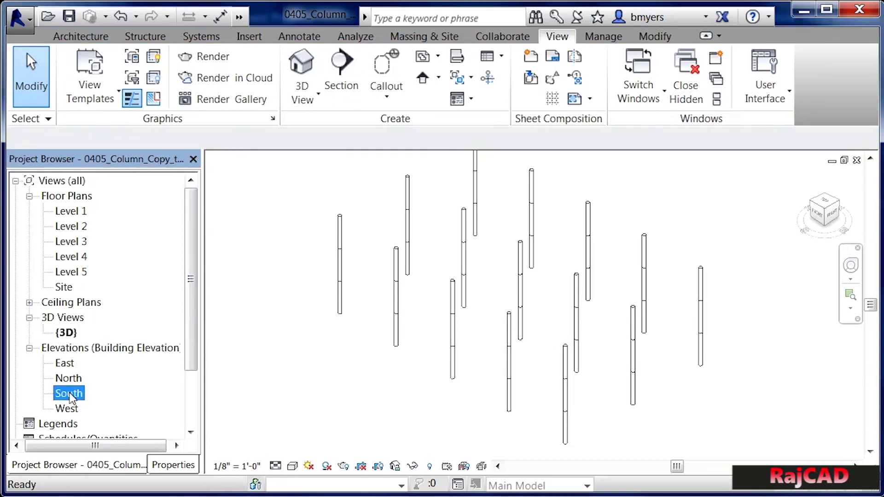
{"action": "double_click", "coordinate": [68, 396]}
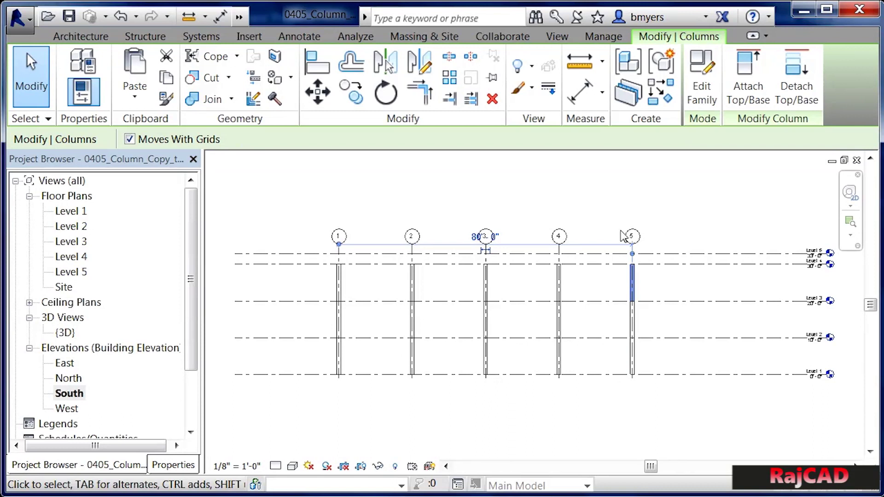